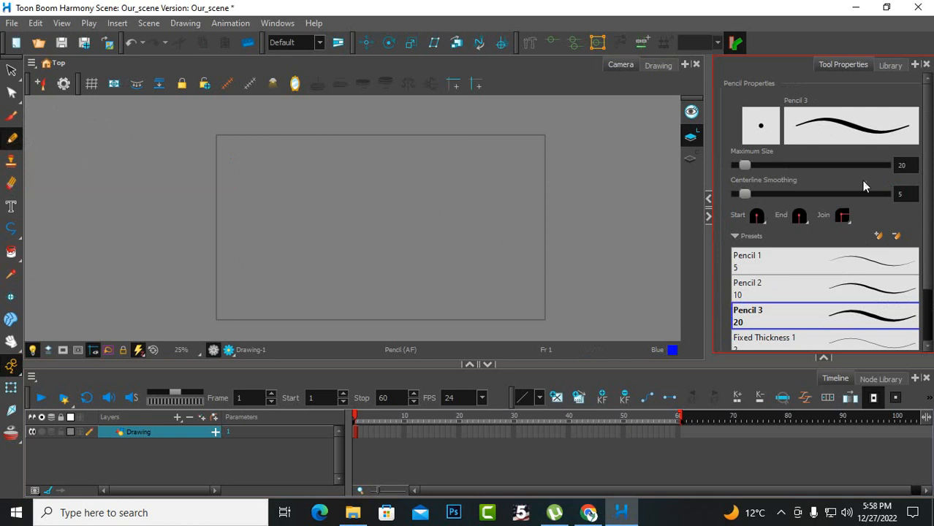
Look through the pencil presets and the option buttons below them in the Pencil tool's properties
scroll(884, 278, "down", 6)
scroll(869, 310, "down", 1)
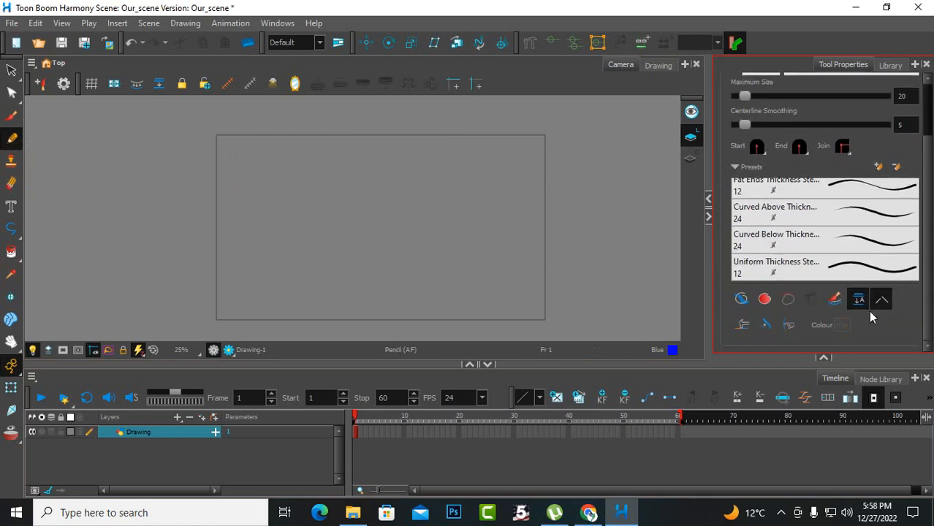
scroll(826, 252, "up", 5)
scroll(830, 260, "up", 4)
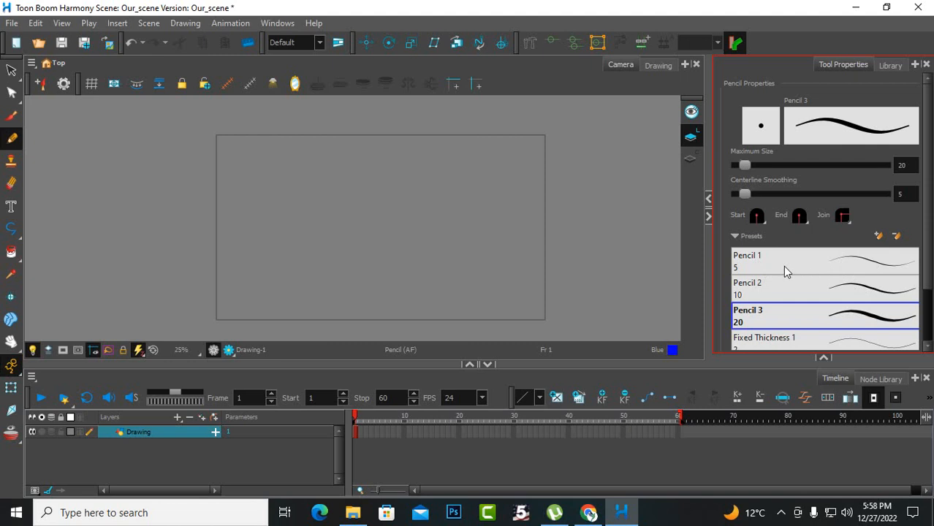
scroll(782, 266, "down", 3)
scroll(780, 264, "up", 3)
scroll(832, 284, "down", 3)
scroll(833, 286, "up", 3)
scroll(853, 287, "down", 6)
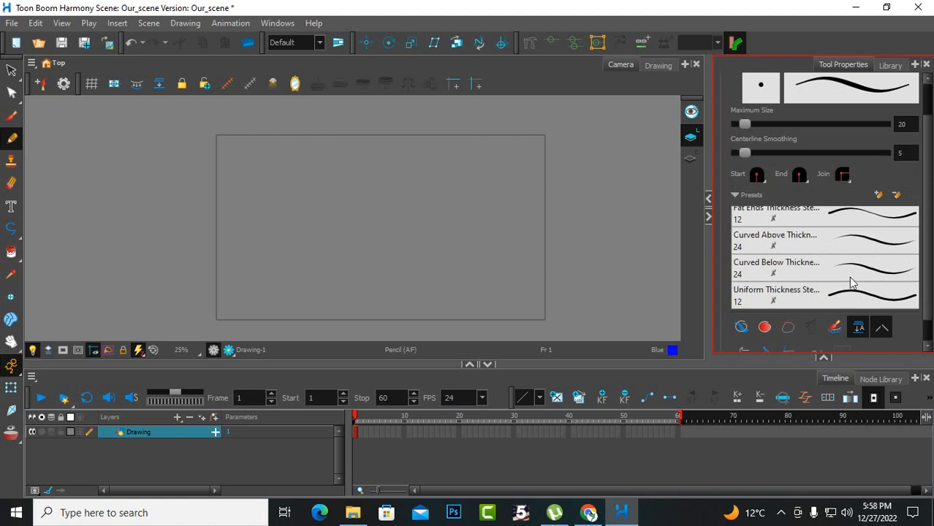
scroll(849, 277, "down", 1)
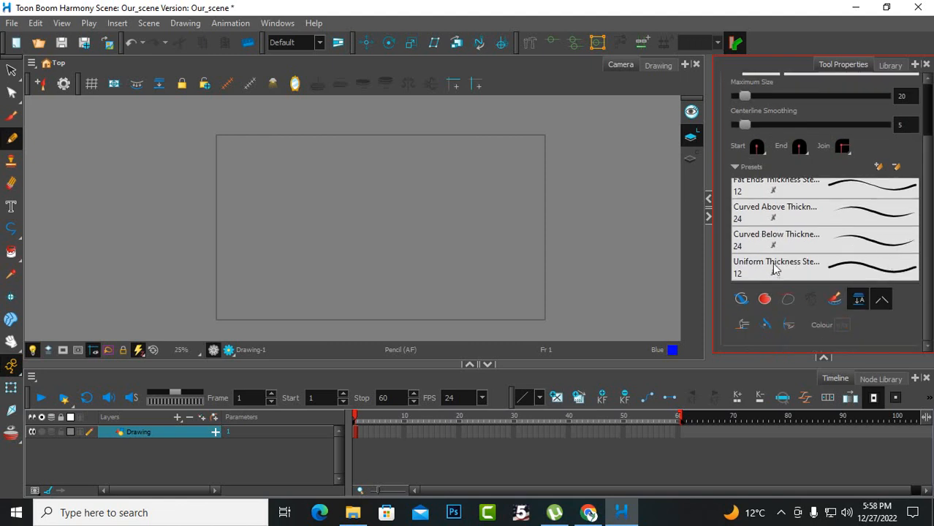
scroll(804, 237, "up", 8)
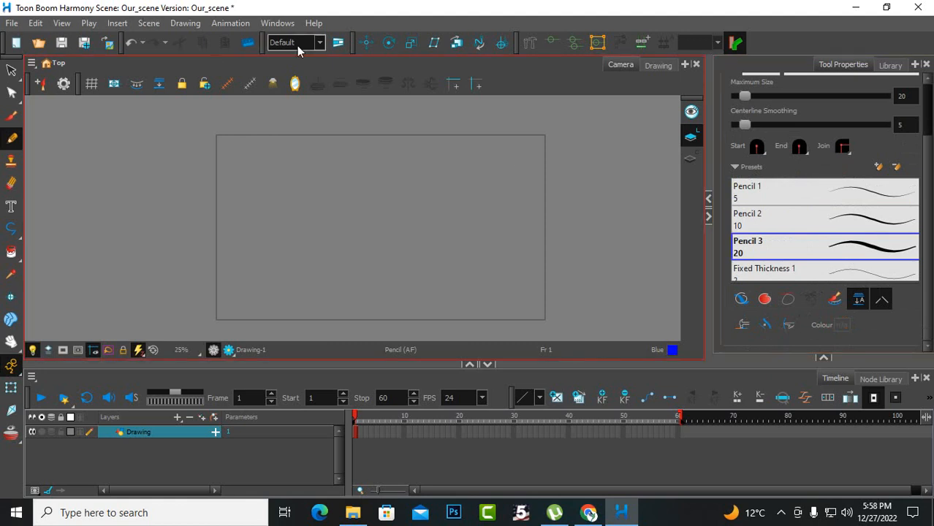
scroll(893, 255, "up", 2)
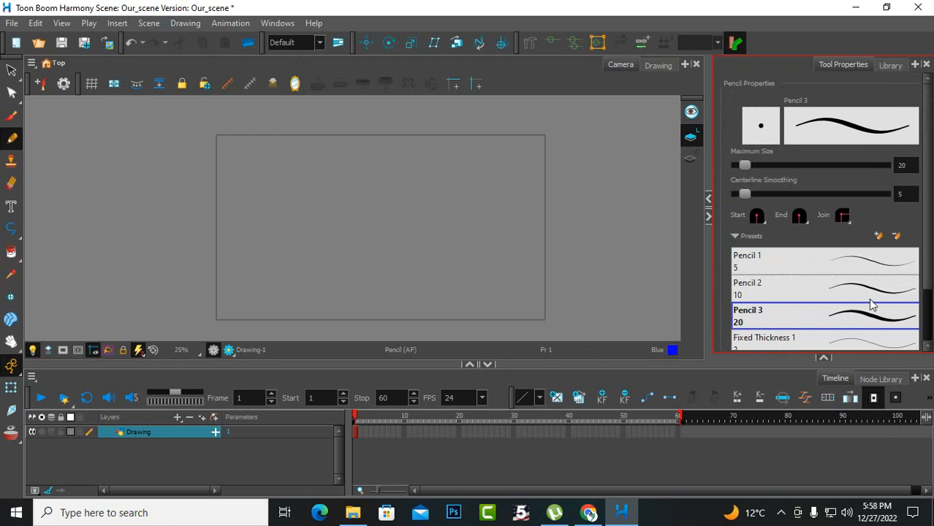
Choose the Pencil 1 preset and draw a large freehand loop inside the camera frame
left_click(769, 264)
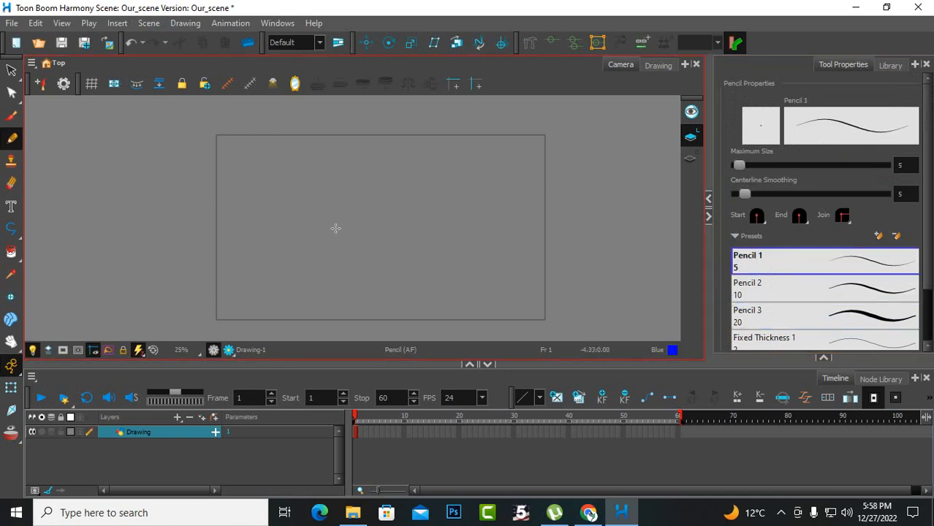
mouse_move(334, 235)
left_mouse_down()
mouse_move(304, 206)
mouse_move(329, 177)
mouse_move(357, 176)
mouse_move(397, 193)
mouse_move(407, 230)
mouse_move(342, 239)
left_mouse_up()
Examine up close where the start and end of the large loop fail to meet, and compare with the whole shape
scroll(393, 269, "up", 4)
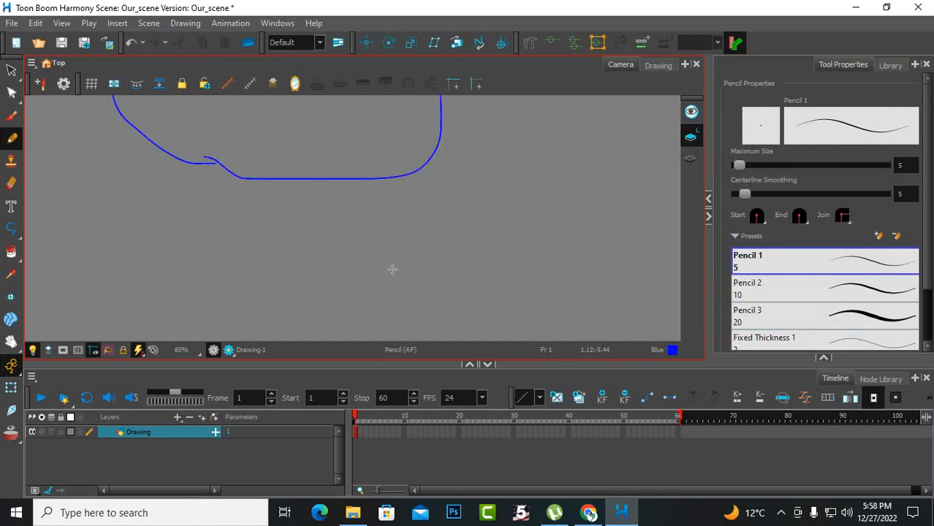
scroll(172, 134, "up", 4)
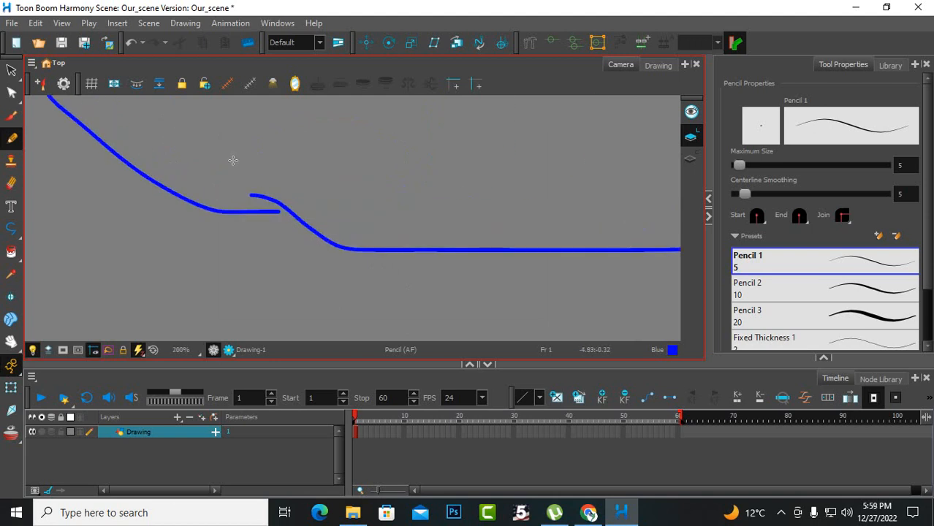
scroll(232, 160, "up", 2)
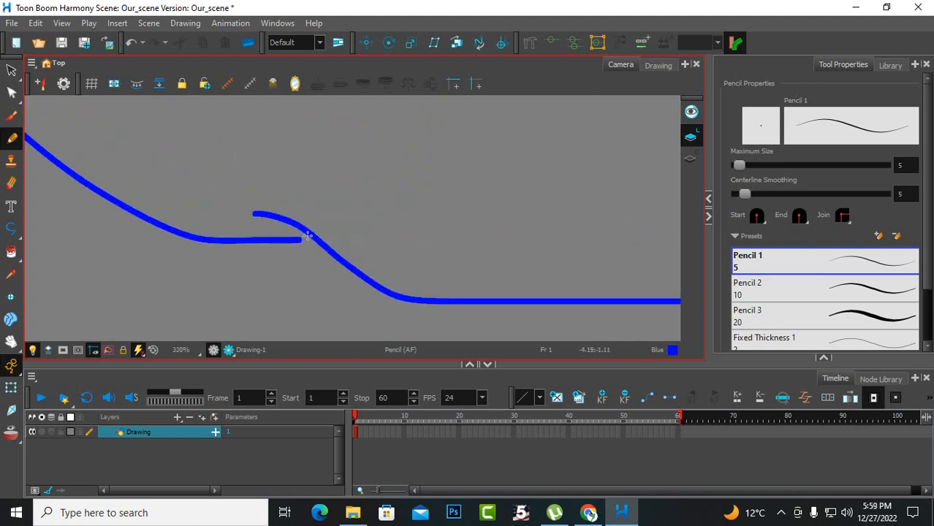
scroll(305, 228, "down", 6)
scroll(310, 233, "up", 4)
scroll(275, 230, "up", 4)
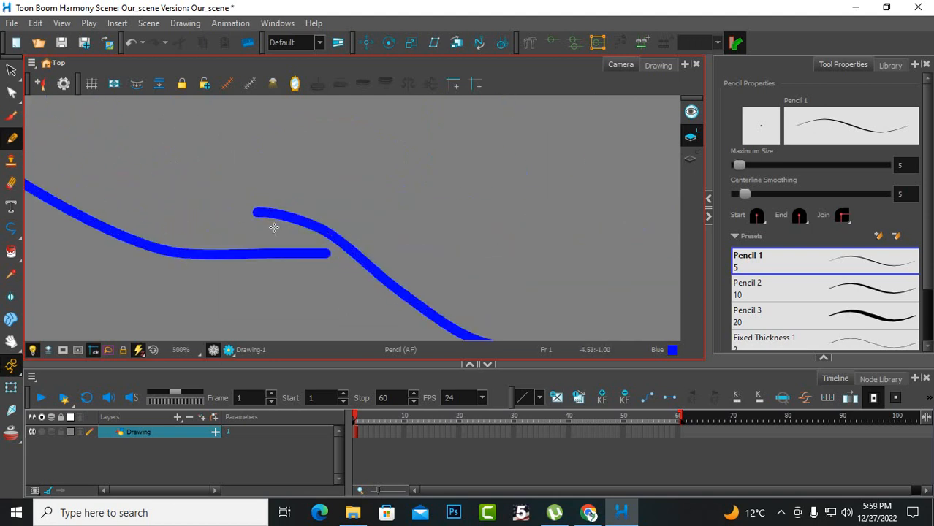
scroll(353, 276, "down", 4)
scroll(353, 275, "down", 4)
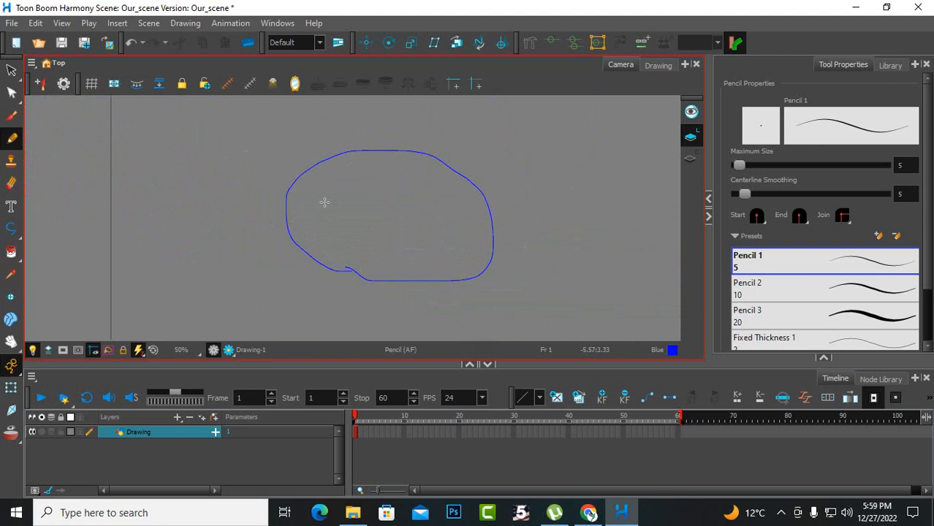
Show the stroke centrelines and inspect the two open ends of the large loop
key("k")
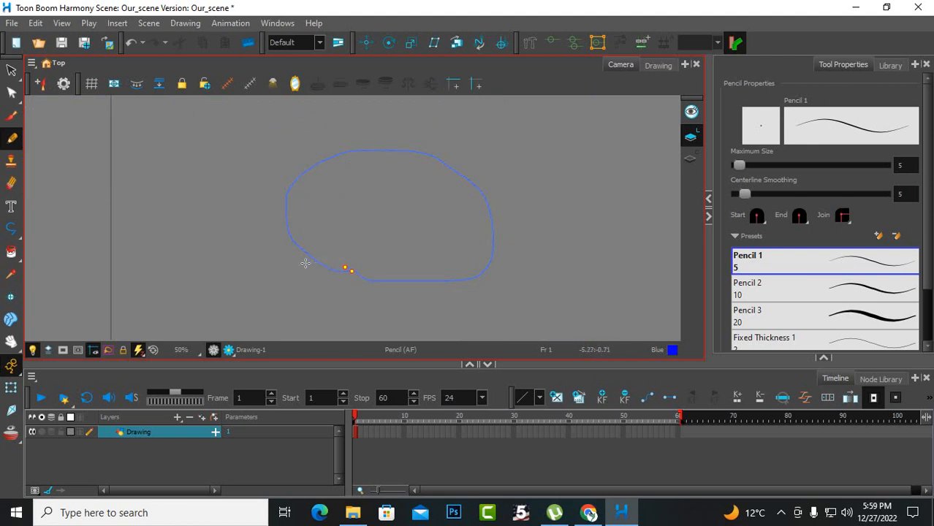
scroll(304, 263, "up", 6)
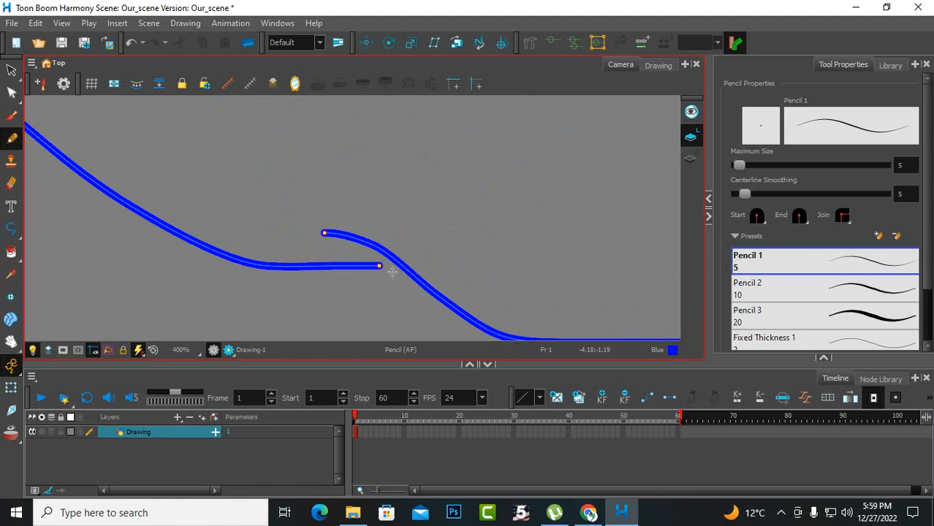
scroll(379, 270, "up", 2)
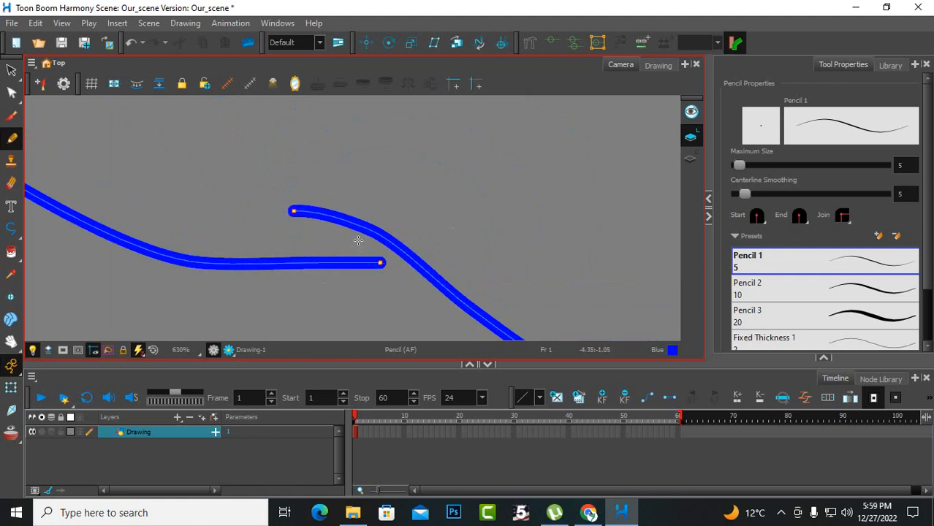
Draw two short pencil strokes bridging the open ends of the large loop, and hide the stroke centrelines
mouse_move(294, 211)
left_mouse_down()
mouse_move(375, 250)
mouse_move(381, 265)
left_mouse_up()
scroll(301, 219, "up", 4)
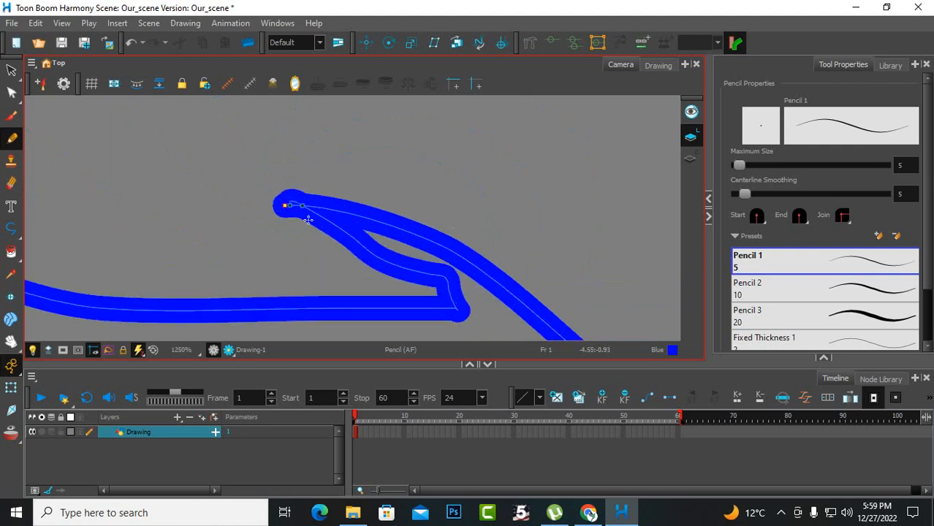
mouse_move(282, 210)
left_mouse_down()
mouse_move(322, 202)
mouse_move(391, 239)
mouse_move(390, 263)
mouse_move(446, 297)
mouse_move(458, 323)
left_mouse_up()
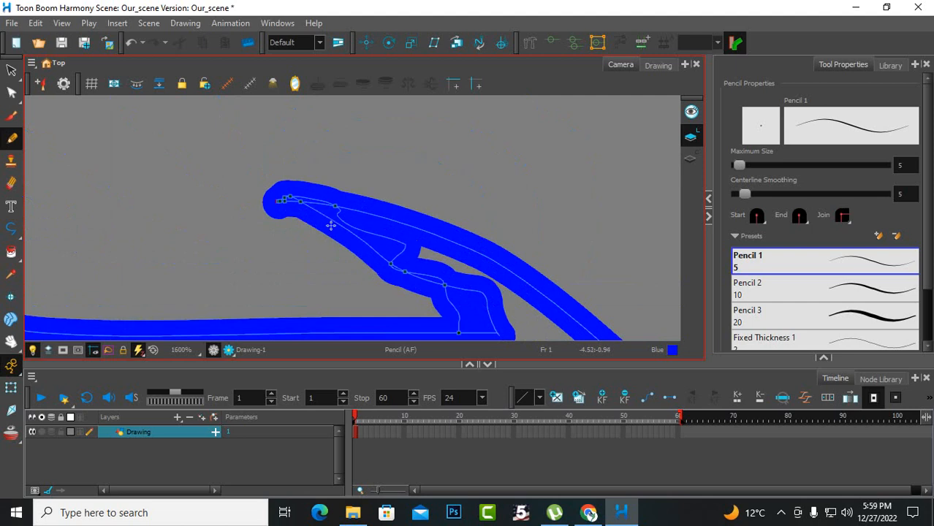
scroll(326, 220, "down", 5)
scroll(395, 263, "up", 3)
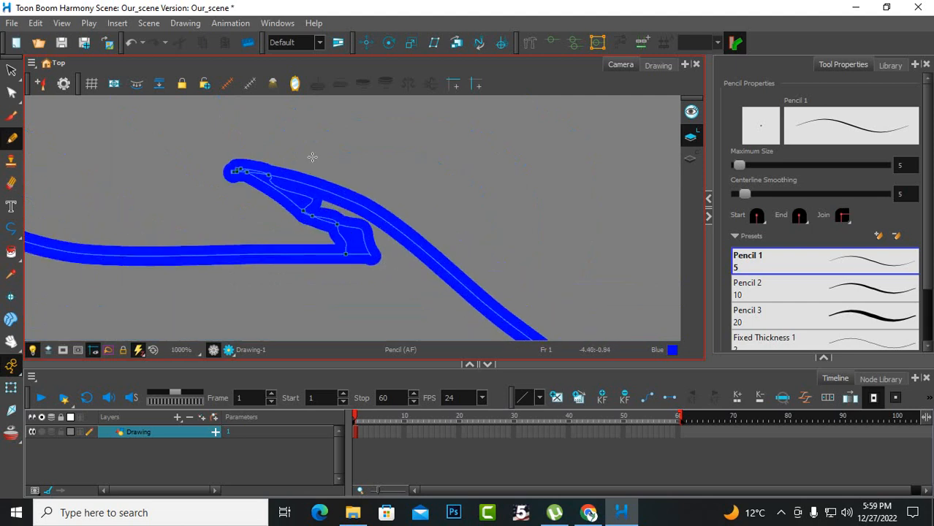
scroll(349, 231, "down", 7)
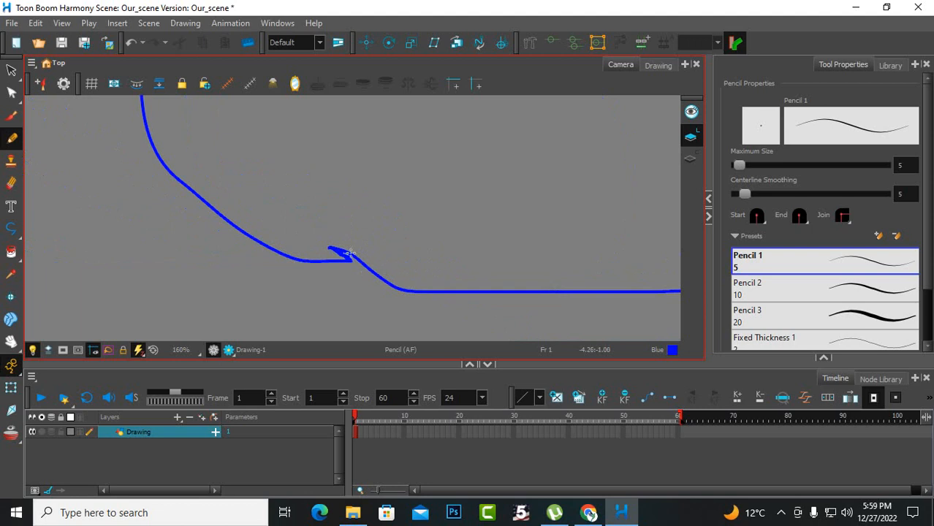
scroll(347, 247, "up", 2)
scroll(352, 250, "down", 4)
scroll(354, 251, "down", 5)
scroll(395, 226, "up", 3)
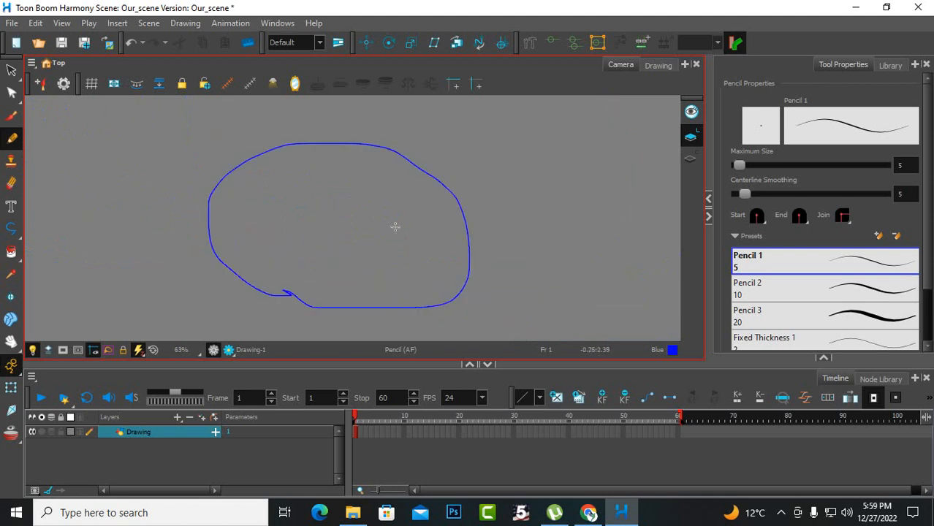
Draw a smaller freehand loop inside the large loop with the Pencil 1 preset and check its ends
mouse_move(350, 181)
left_mouse_down()
mouse_move(272, 247)
mouse_move(336, 266)
mouse_move(380, 218)
mouse_move(365, 188)
left_mouse_up()
scroll(363, 189, "up", 3)
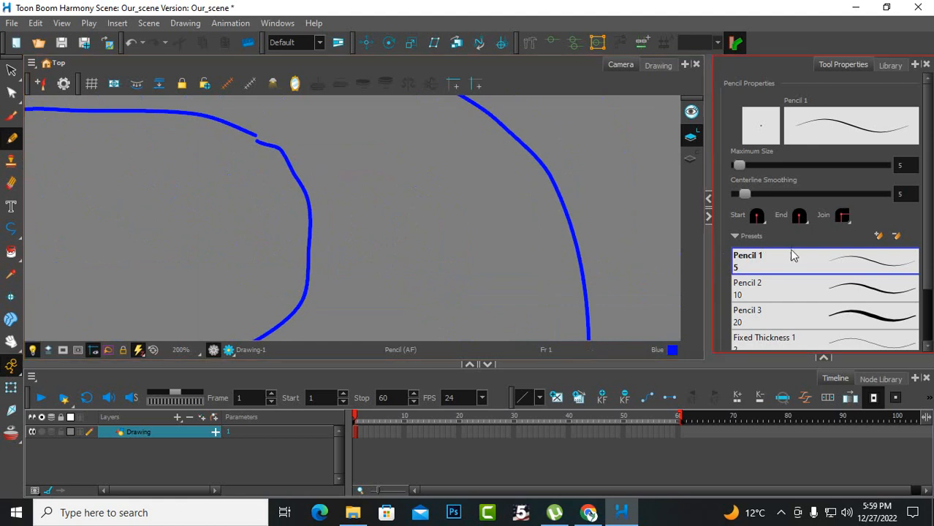
Turn off the pencil's automatic joining of line ends and draw a separate loop to the right of the large one
scroll(880, 281, "down", 3)
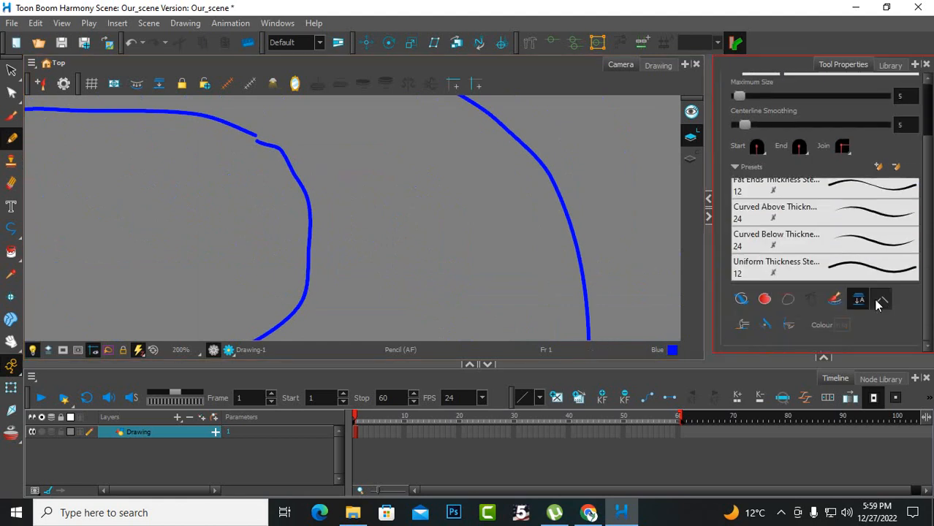
left_click(881, 301)
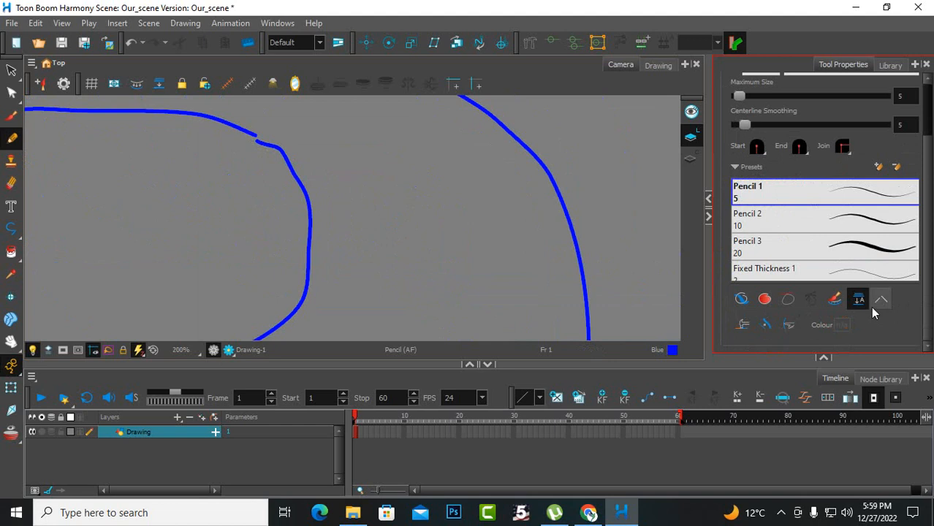
scroll(479, 236, "down", 4)
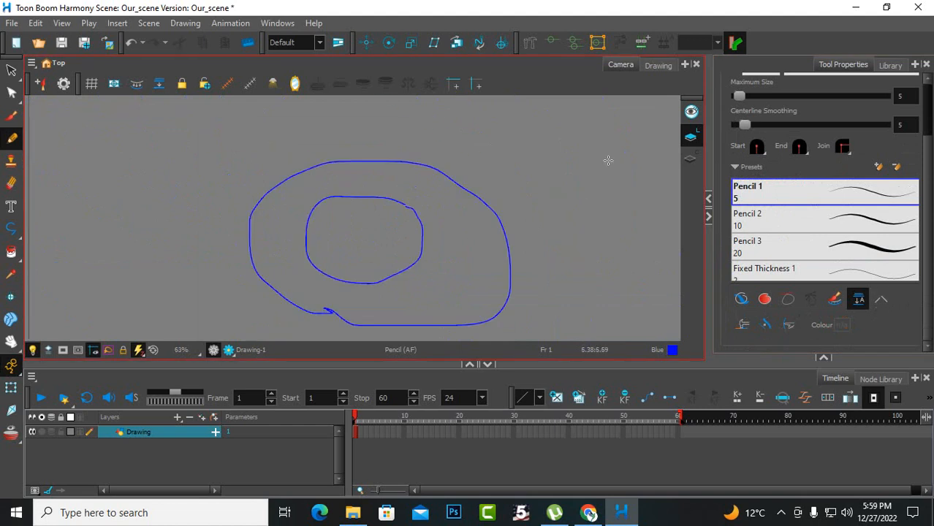
mouse_move(611, 155)
left_mouse_down()
mouse_move(576, 225)
mouse_move(629, 241)
mouse_move(640, 152)
mouse_move(616, 154)
left_mouse_up()
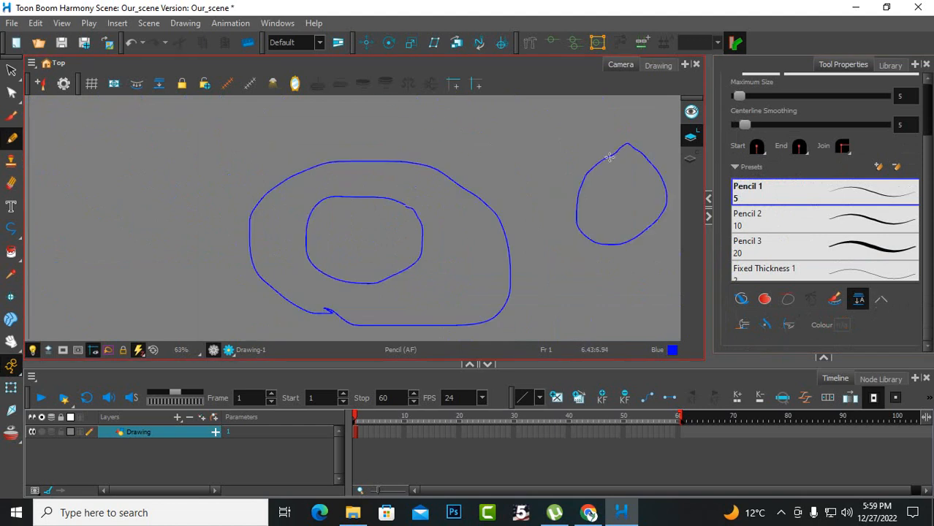
Show the stroke centrelines and examine the overlapping ends of the separate loop
scroll(609, 156, "up", 7)
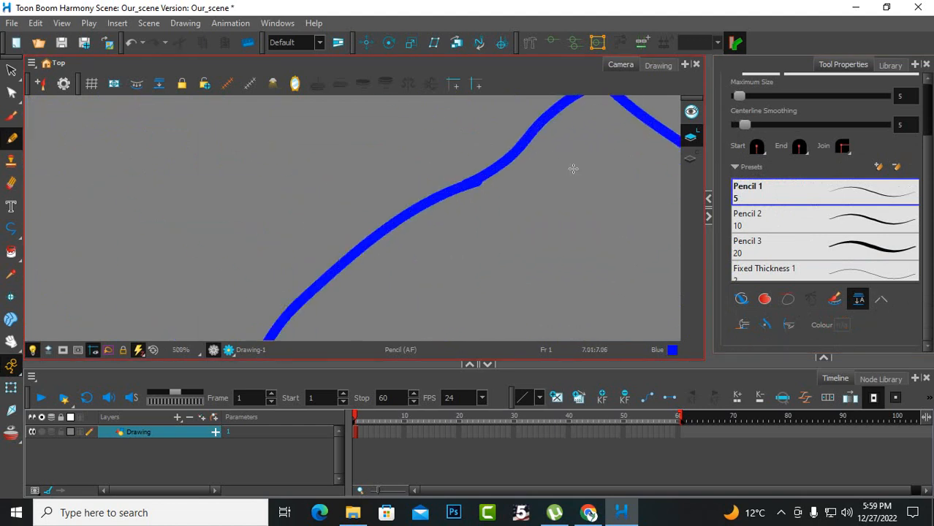
key("k")
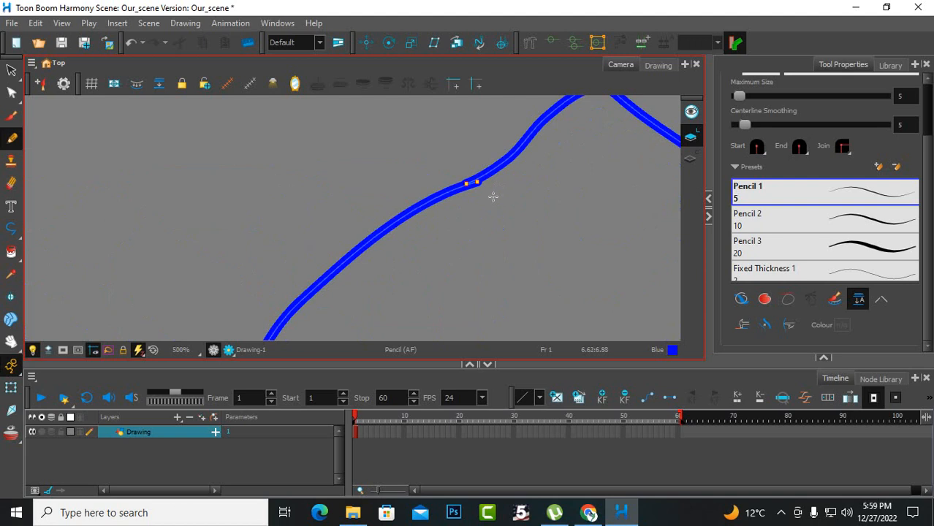
scroll(472, 175, "up", 2)
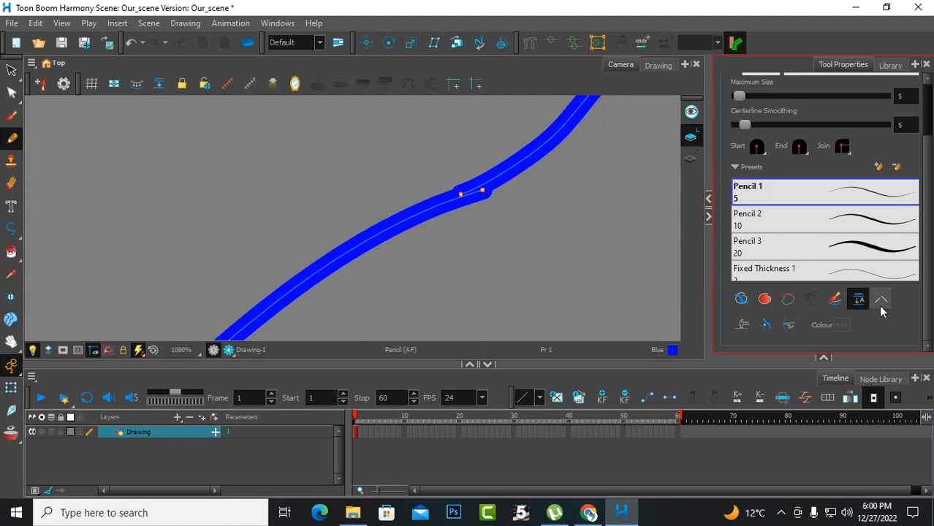
scroll(331, 275, "down", 7)
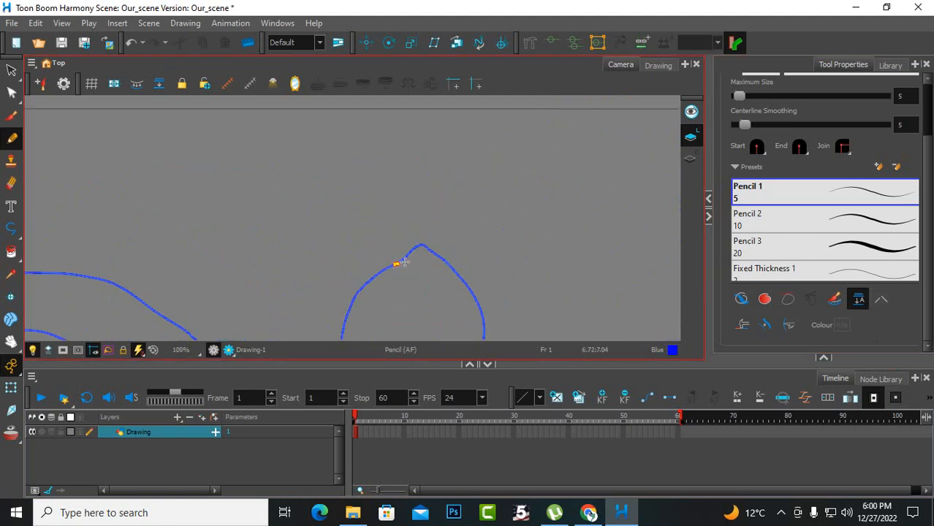
scroll(396, 263, "up", 1)
scroll(405, 256, "up", 3)
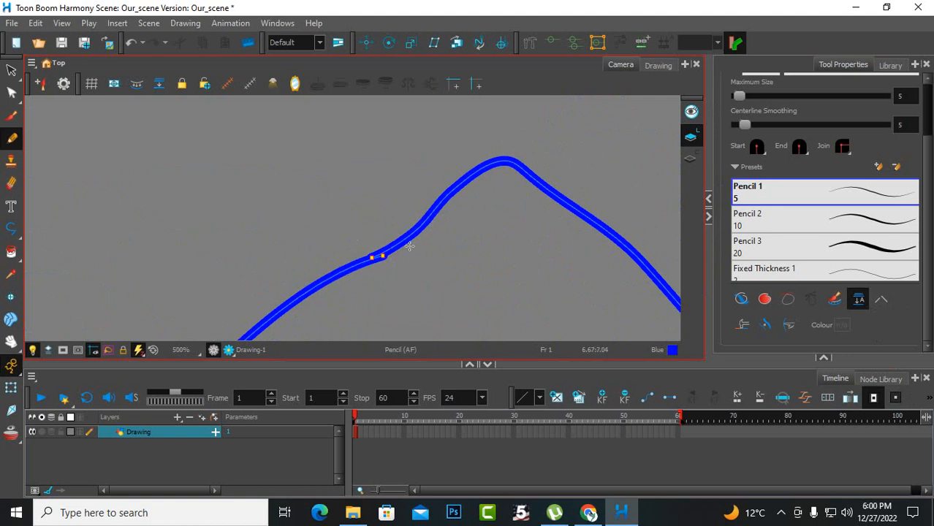
Turn the pencil's automatic joining of line ends back on and draw a small loop above and left of the separate loop's peak
left_click(882, 300)
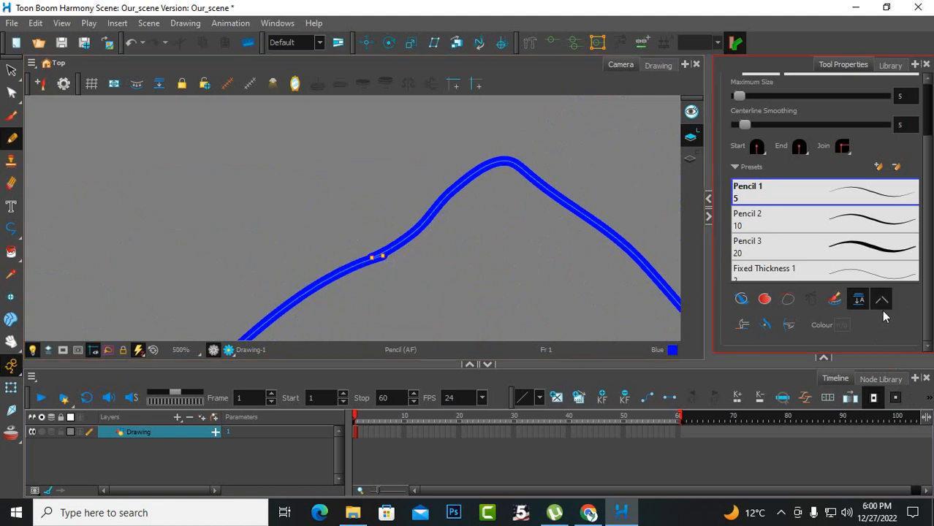
scroll(425, 222, "down", 3)
scroll(381, 165, "up", 3)
scroll(381, 164, "up", 1)
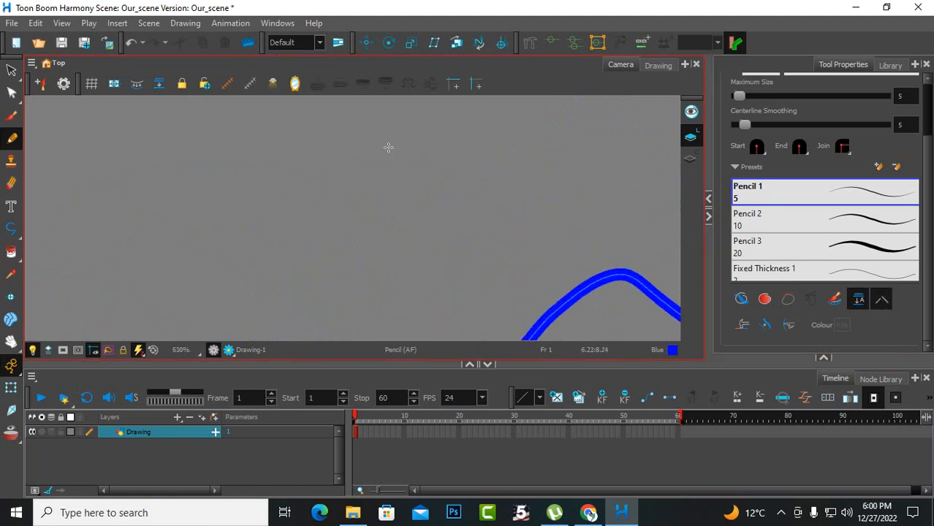
mouse_move(392, 142)
left_mouse_down()
mouse_move(376, 173)
mouse_move(382, 203)
mouse_move(471, 205)
mouse_move(492, 167)
mouse_move(480, 130)
mouse_move(427, 119)
mouse_move(395, 145)
left_mouse_up()
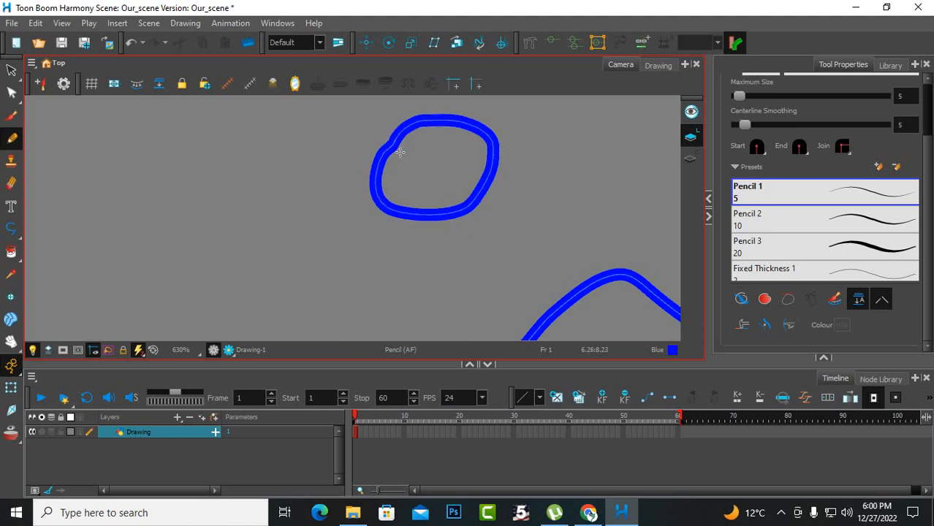
scroll(436, 126, "up", 4)
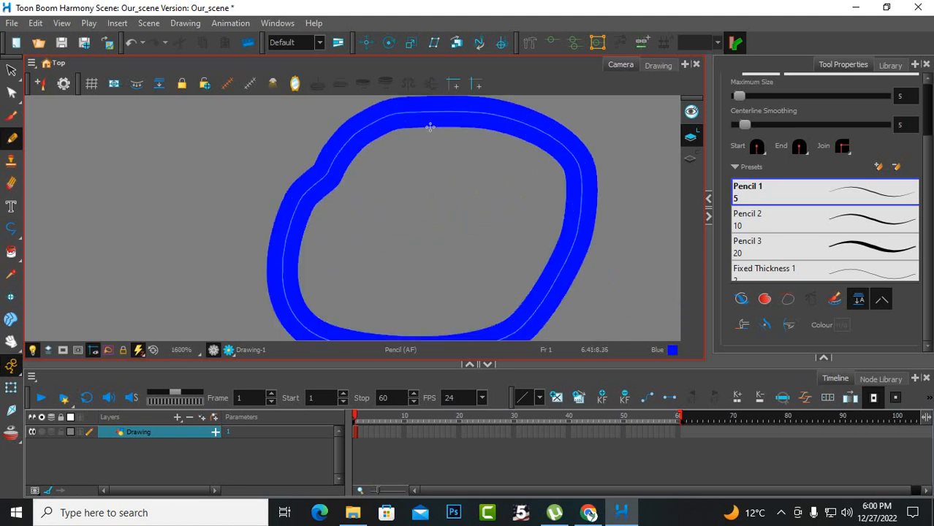
scroll(429, 146, "down", 5)
scroll(471, 162, "up", 5)
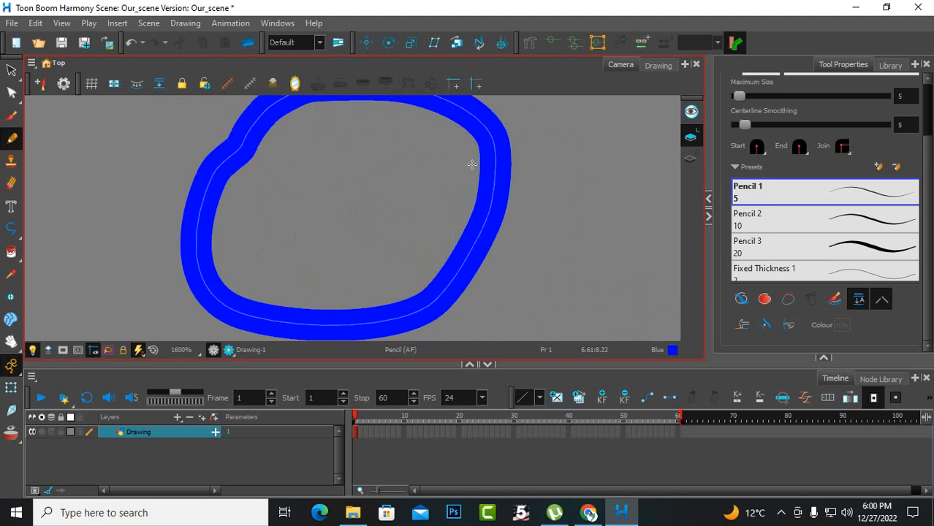
Fill the inside of the small loop with the blue colour using the Paint tool
scroll(403, 200, "down", 4)
scroll(417, 171, "up", 2)
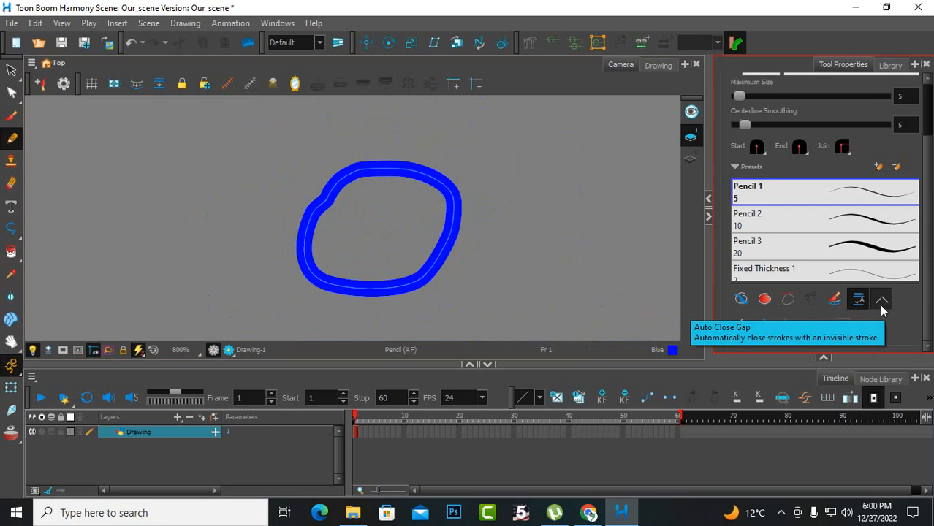
scroll(581, 271, "down", 3)
scroll(379, 229, "up", 1)
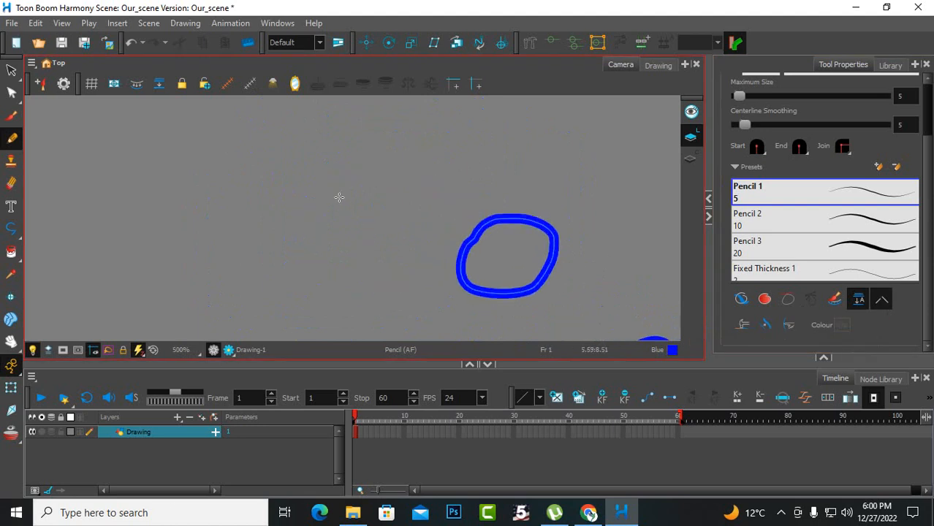
scroll(558, 255, "up", 1)
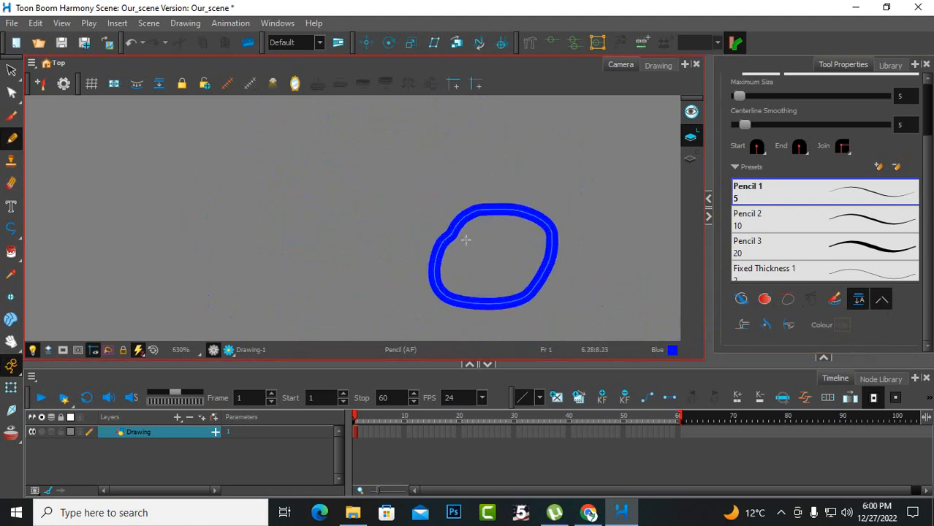
left_click(11, 252)
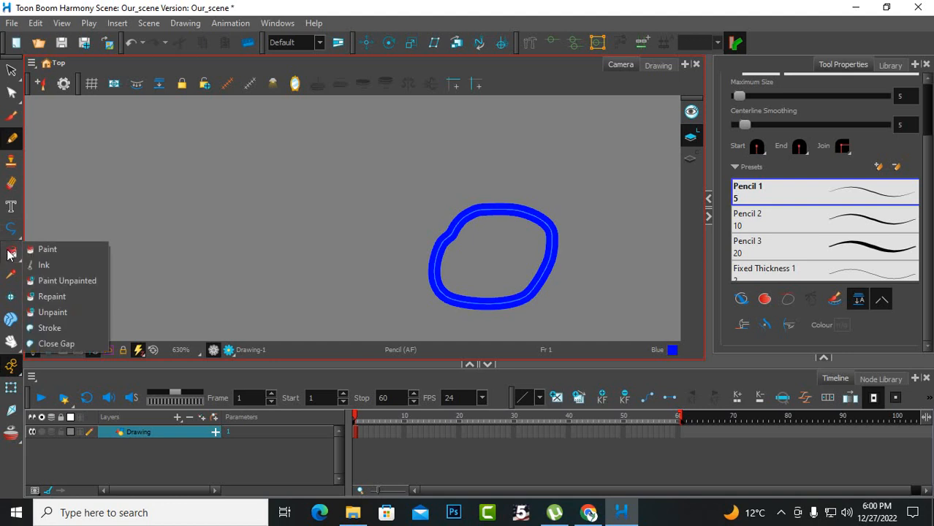
left_click(48, 251)
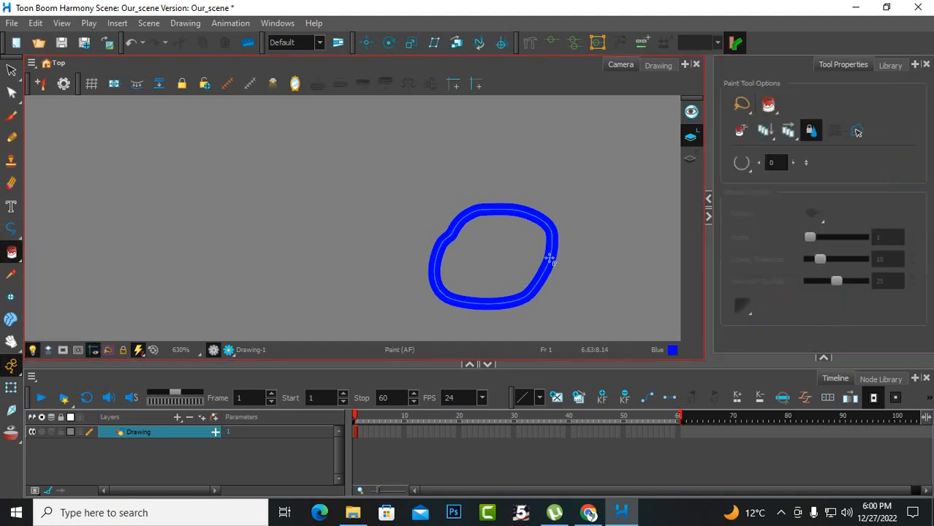
left_click(531, 255)
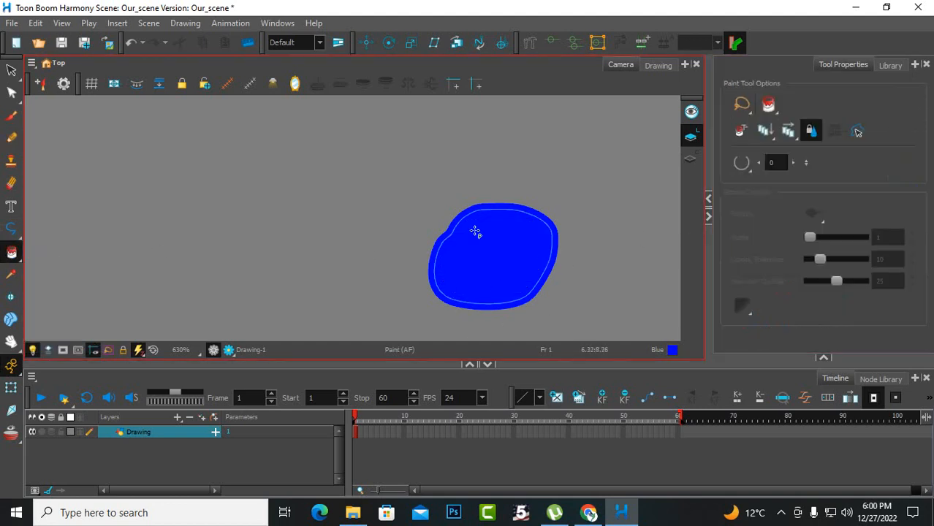
scroll(507, 255, "down", 3)
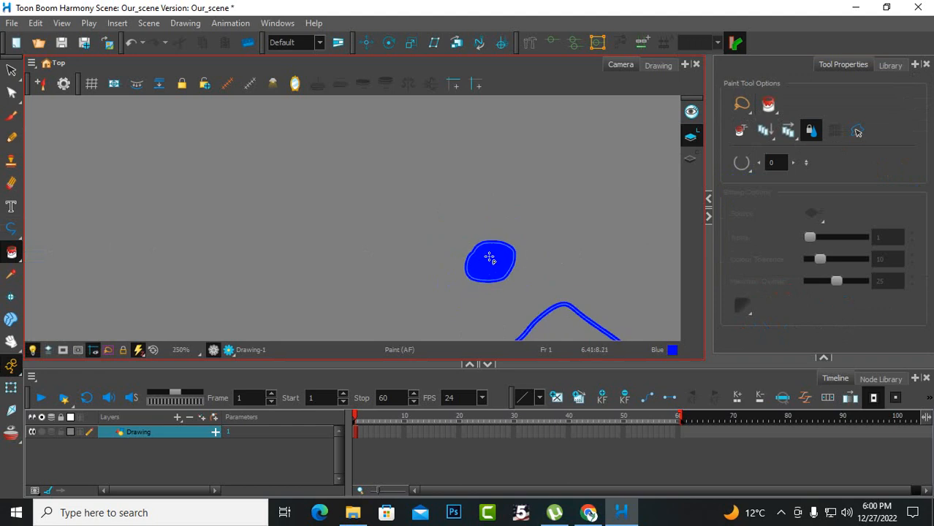
Draw a freehand loop above and left of the filled loop with the size 12 Uniform Thickness pencil preset and check its ends
left_click(12, 140)
scroll(870, 274, "down", 5)
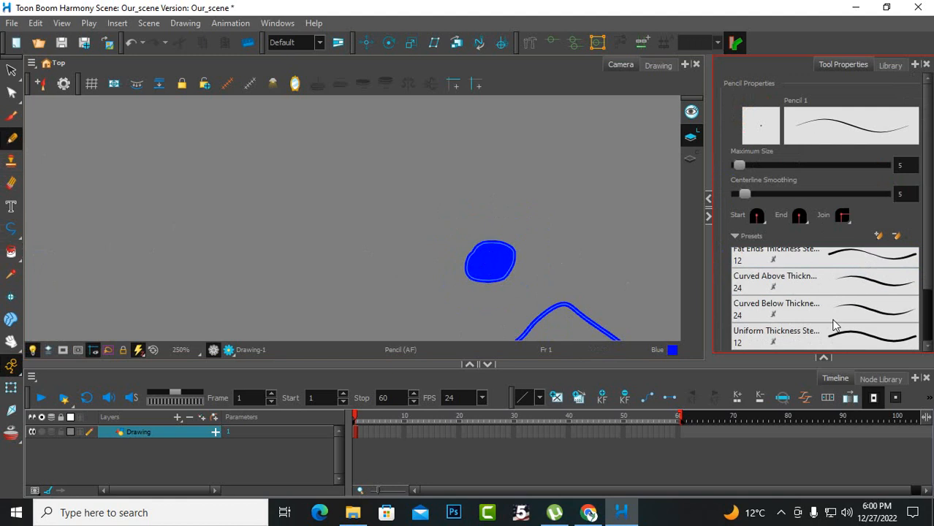
scroll(835, 325, "down", 2)
left_click(843, 274)
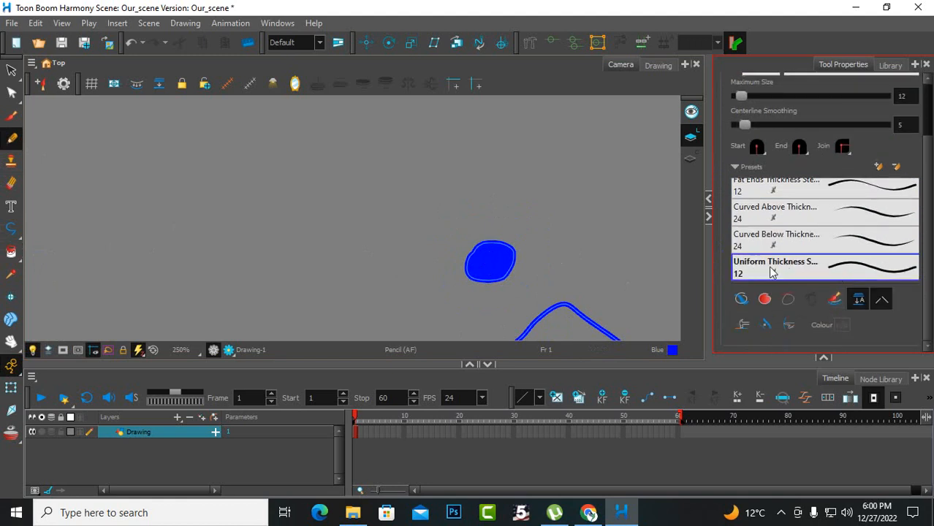
left_click(856, 297)
mouse_move(383, 250)
left_mouse_down()
mouse_move(264, 252)
mouse_move(214, 181)
mouse_move(260, 135)
mouse_move(376, 139)
mouse_move(408, 161)
mouse_move(414, 193)
mouse_move(383, 246)
left_mouse_up()
scroll(455, 218, "up", 2)
scroll(455, 218, "up", 1)
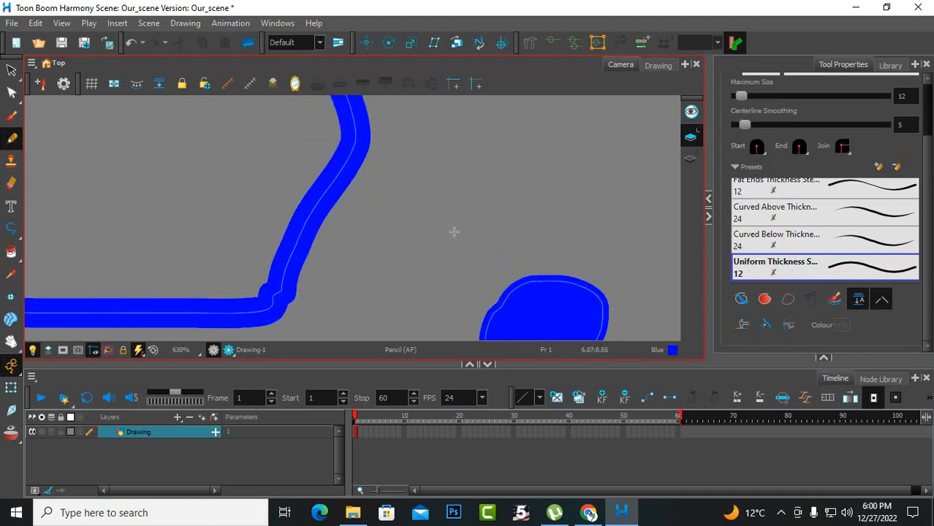
scroll(454, 233, "down", 2)
scroll(452, 233, "up", 1)
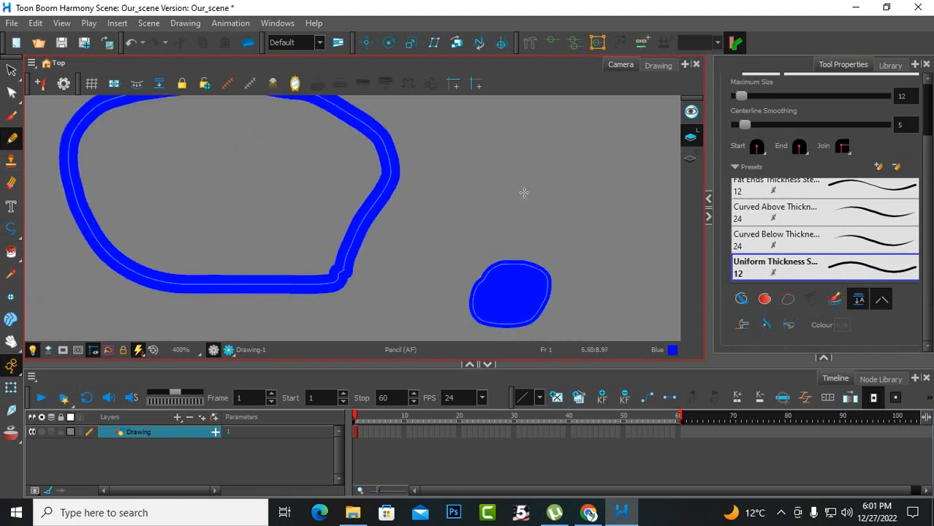
Increase the pencil's maximum size to 44.7 and draw a thick freehand loop directly above the filled loop
key("o")
mouse_move(490, 178)
left_mouse_down()
mouse_move(562, 191)
mouse_move(490, 191)
mouse_move(517, 191)
left_mouse_up()
mouse_move(459, 130)
left_mouse_down()
mouse_move(482, 139)
mouse_move(466, 132)
left_mouse_up()
left_click_drag(491, 189, 559, 200)
mouse_move(506, 157)
left_mouse_down()
mouse_move(474, 170)
mouse_move(450, 168)
left_mouse_up()
mouse_move(446, 119)
left_mouse_down()
mouse_move(546, 151)
mouse_move(488, 207)
mouse_move(429, 166)
mouse_move(390, 167)
left_mouse_up()
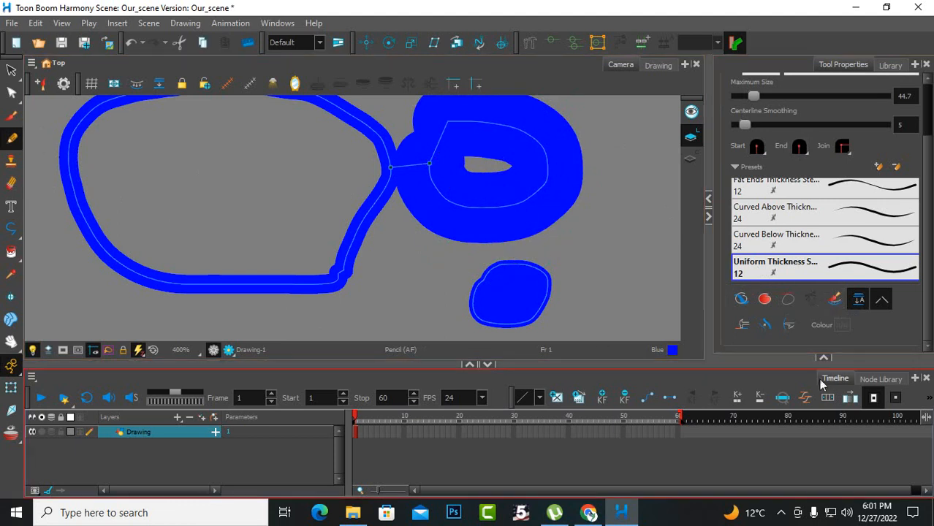
Save the current pencil settings as a new preset named Pencil 5new
left_click(878, 168)
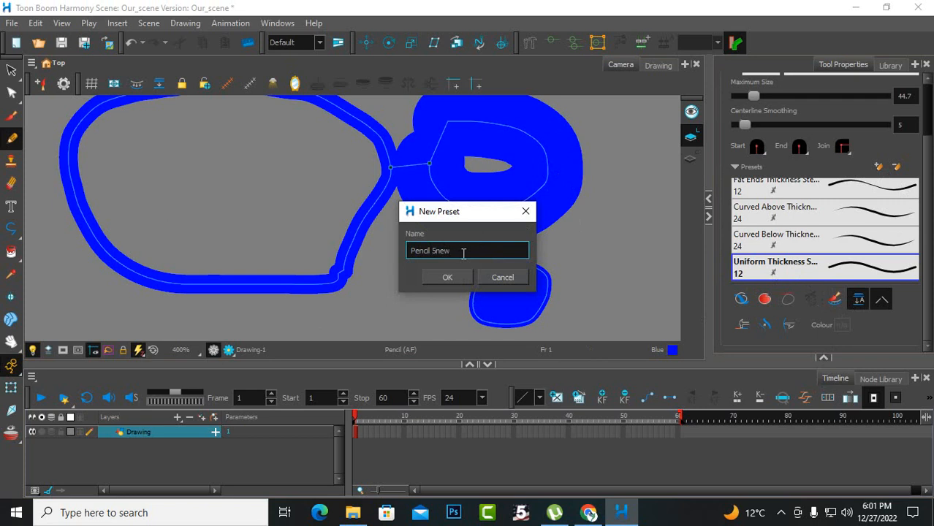
type("5new")
key("Return")
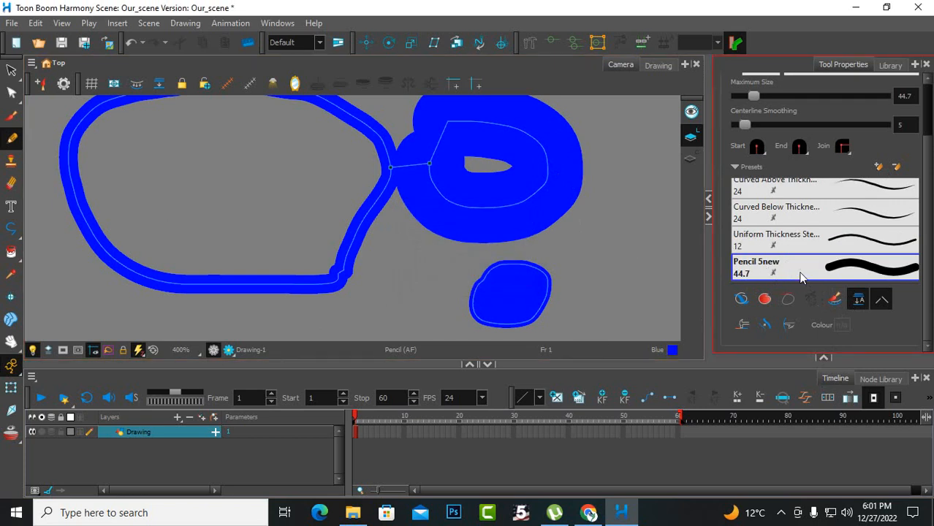
scroll(804, 274, "up", 3)
scroll(833, 269, "down", 3)
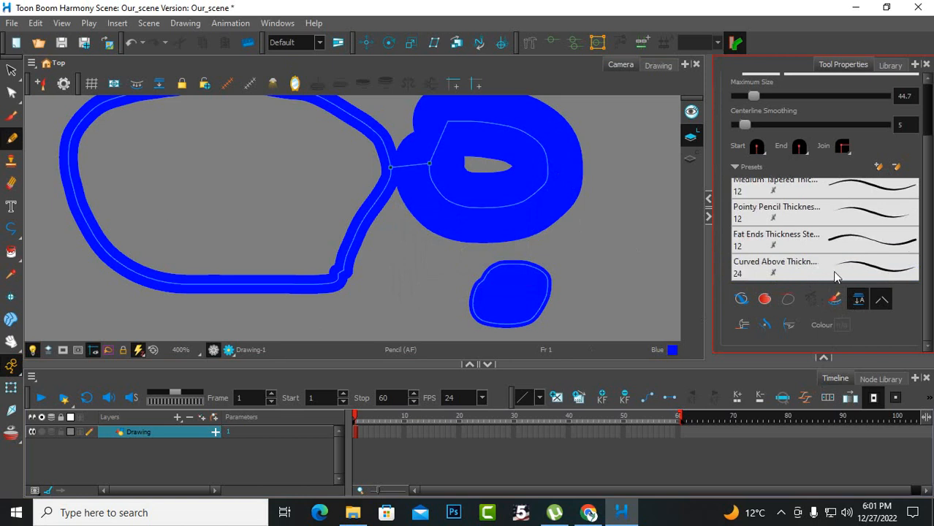
Open the detailed properties of the Pencil 5new preset and set its start shape to Flat, end to Round and join to Bevel
scroll(928, 269, "up", 2)
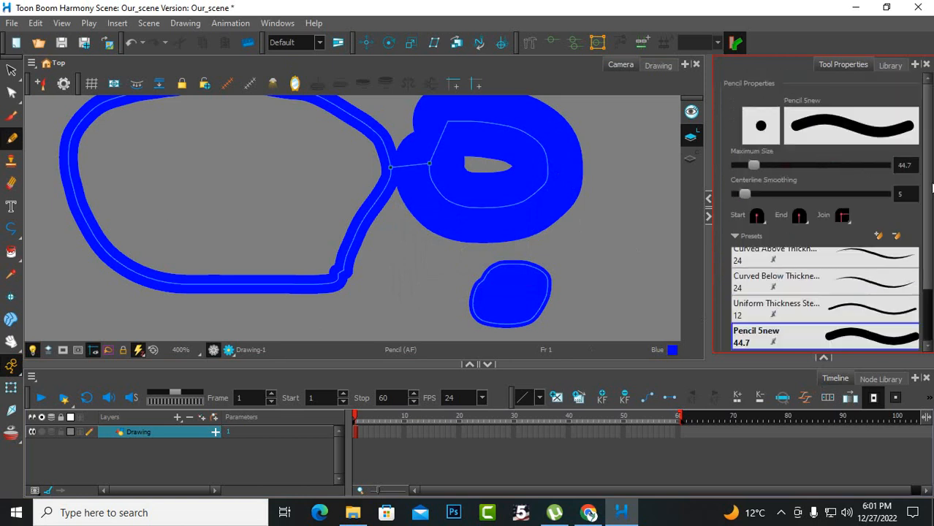
left_click(863, 137)
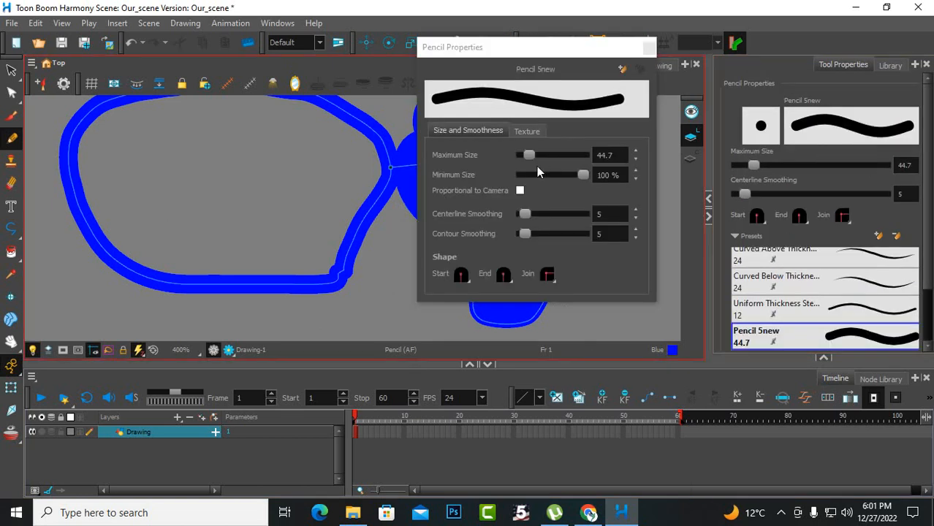
left_click(465, 278)
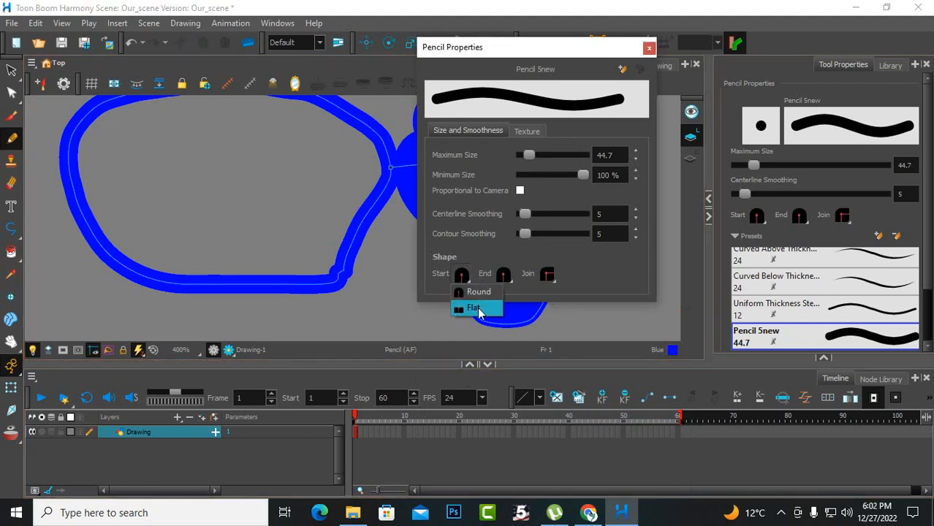
left_click(475, 309)
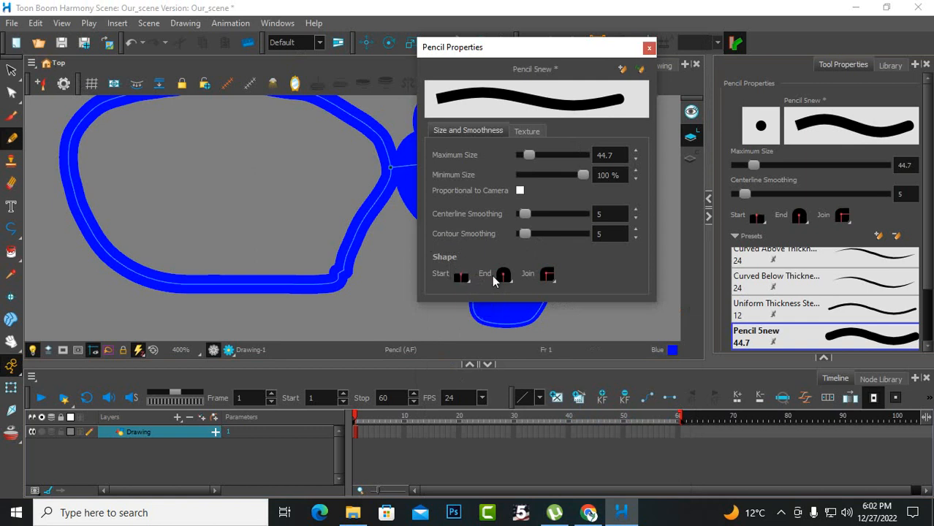
left_click(503, 275)
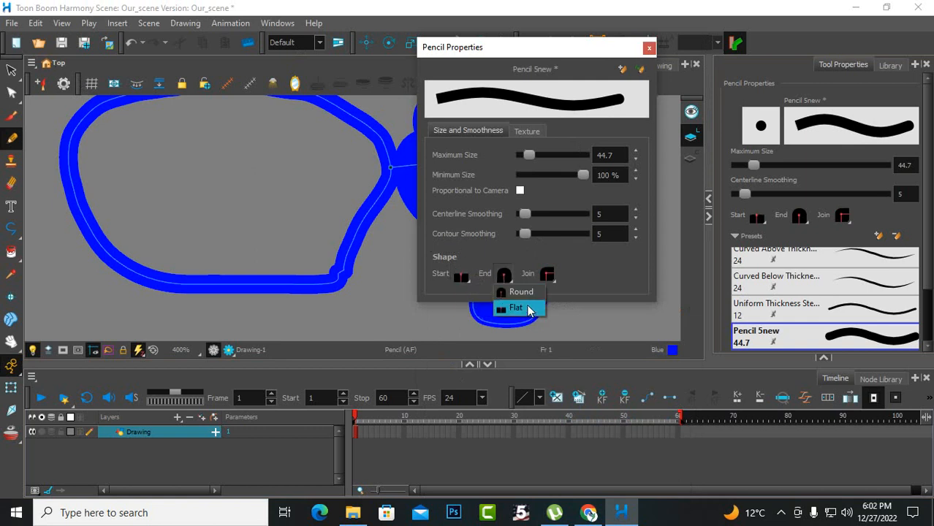
left_click(519, 291)
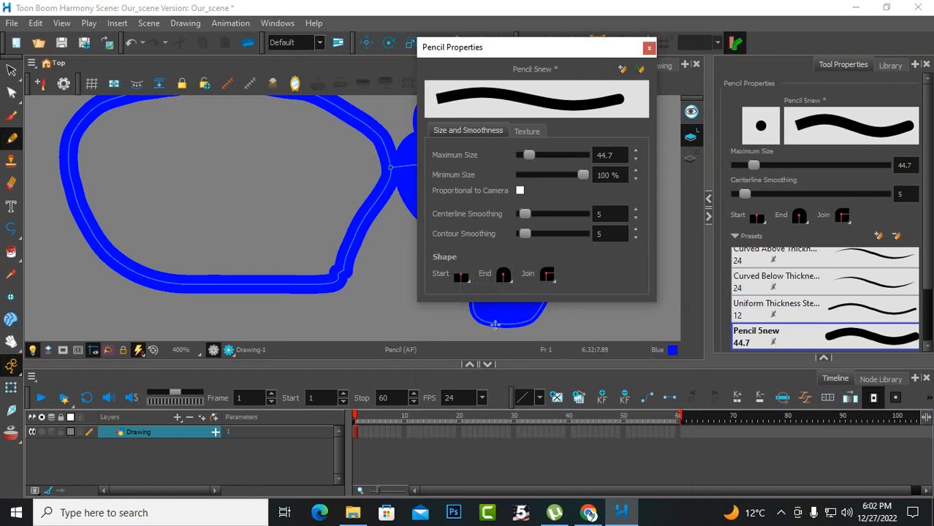
left_click(548, 277)
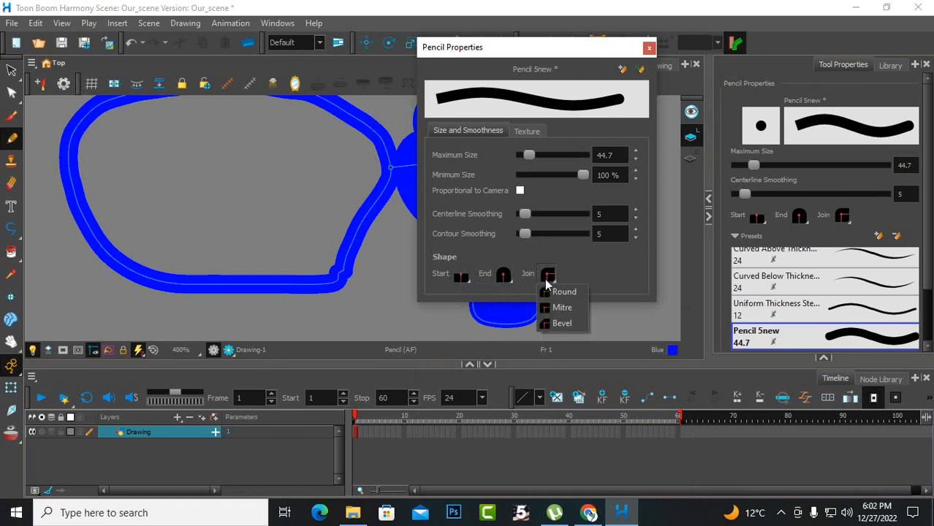
left_click(560, 324)
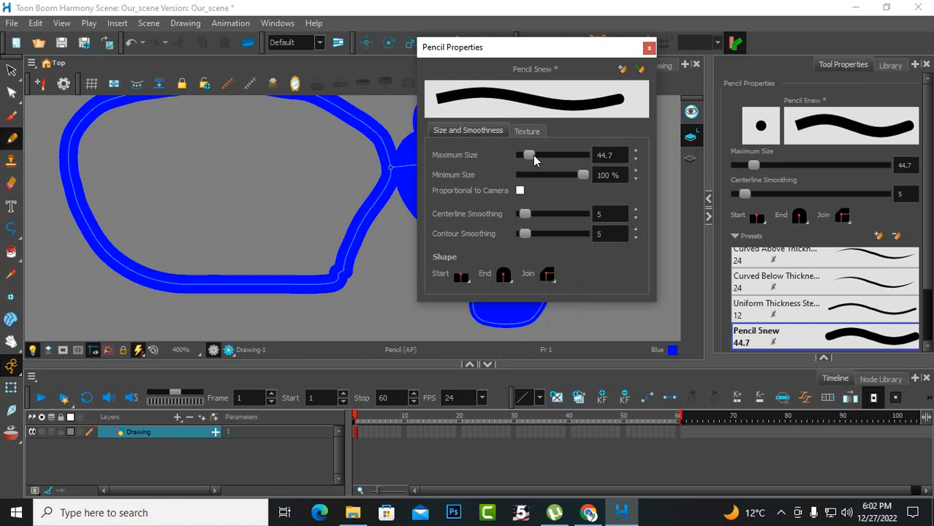
Set the pencil's maximum size to 132, minimum size to 11 %, centerline smoothing to 18.7 and contour smoothing to 14.3
mouse_move(533, 155)
left_mouse_down()
mouse_move(547, 158)
mouse_move(532, 158)
left_mouse_up()
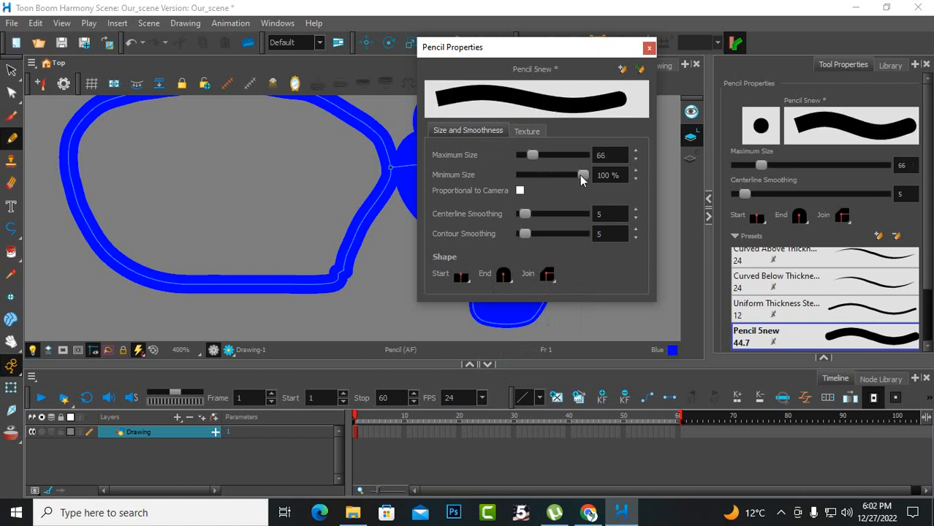
mouse_move(579, 175)
left_mouse_down()
mouse_move(531, 187)
mouse_move(550, 157)
mouse_move(531, 182)
left_mouse_up()
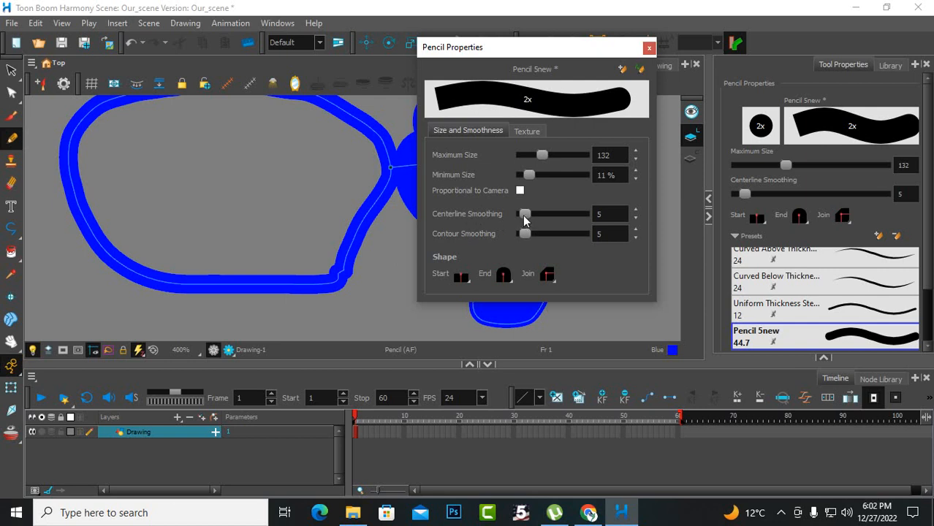
left_click_drag(524, 215, 530, 234)
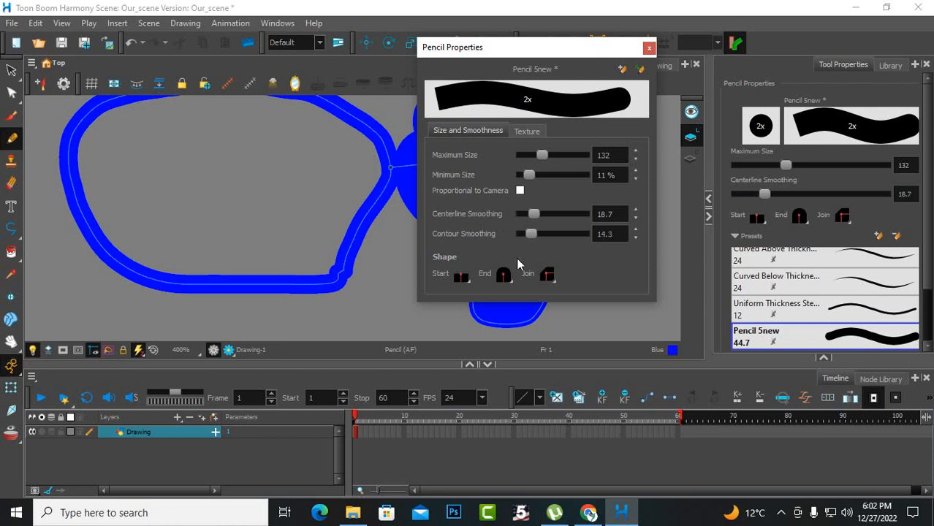
left_click(647, 49)
Draw a very large freehand loop around the small loops across the camera frame's upper edge and inspect where its ends meet
scroll(471, 249, "down", 3)
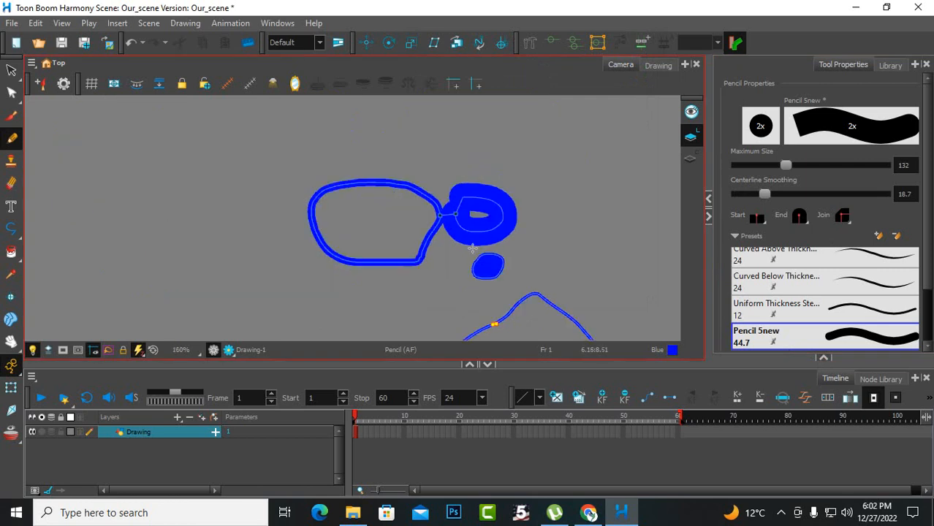
scroll(471, 249, "down", 3)
mouse_move(306, 238)
left_mouse_down()
mouse_move(253, 146)
mouse_move(296, 127)
mouse_move(498, 175)
mouse_move(574, 164)
mouse_move(603, 203)
mouse_move(588, 282)
mouse_move(549, 301)
mouse_move(431, 287)
mouse_move(385, 260)
mouse_move(353, 283)
mouse_move(303, 247)
left_mouse_up()
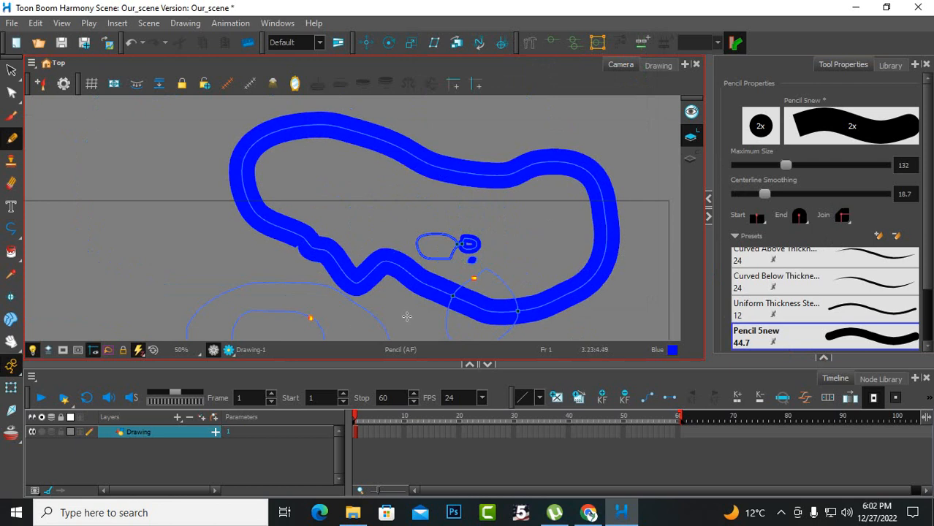
scroll(453, 321, "up", 2)
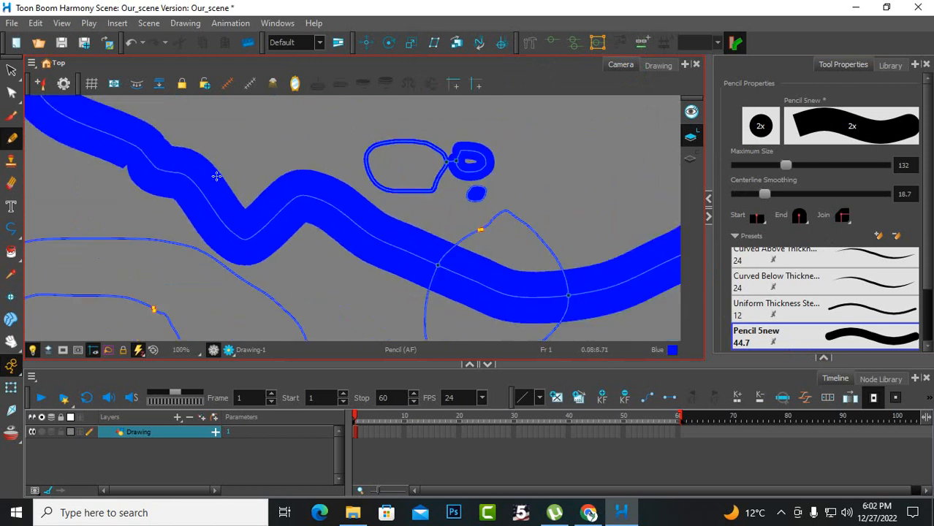
scroll(217, 176, "down", 1)
scroll(503, 232, "down", 3)
scroll(431, 146, "up", 2)
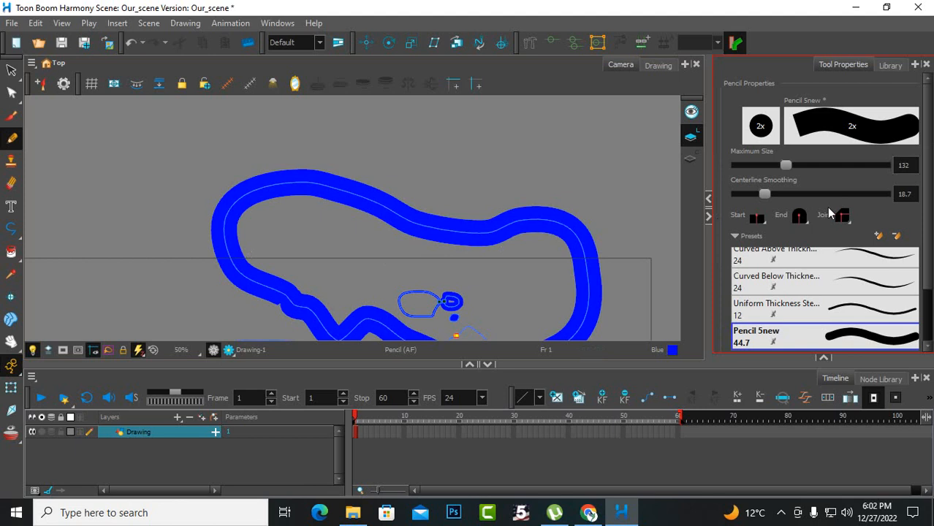
scroll(424, 204, "down", 2)
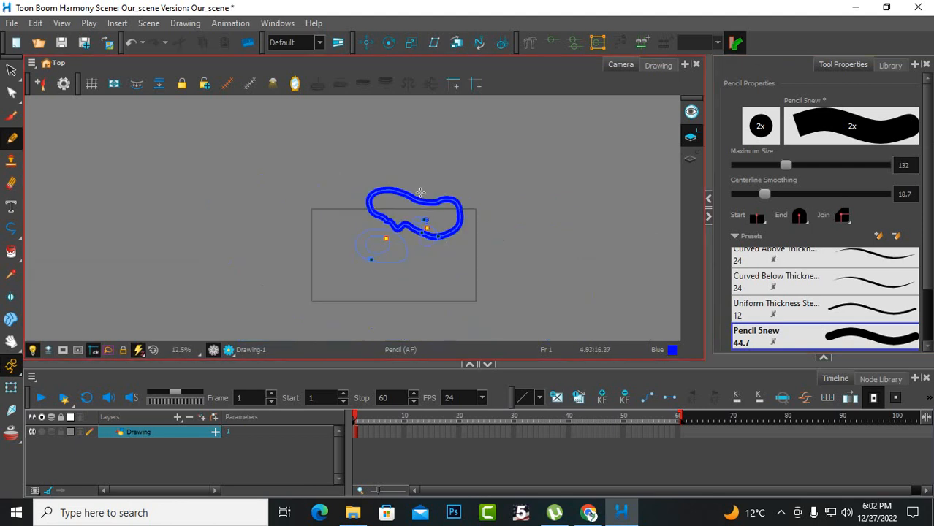
scroll(432, 222, "up", 2)
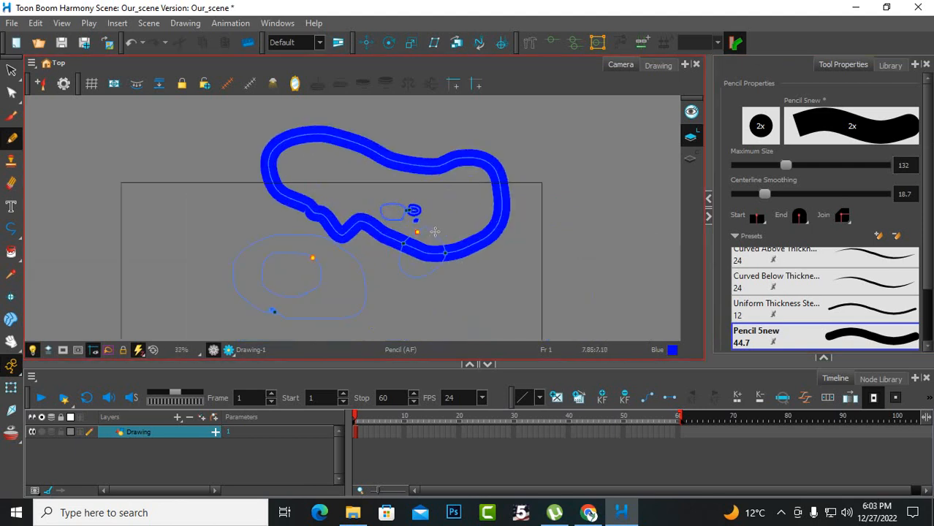
scroll(425, 247, "down", 1)
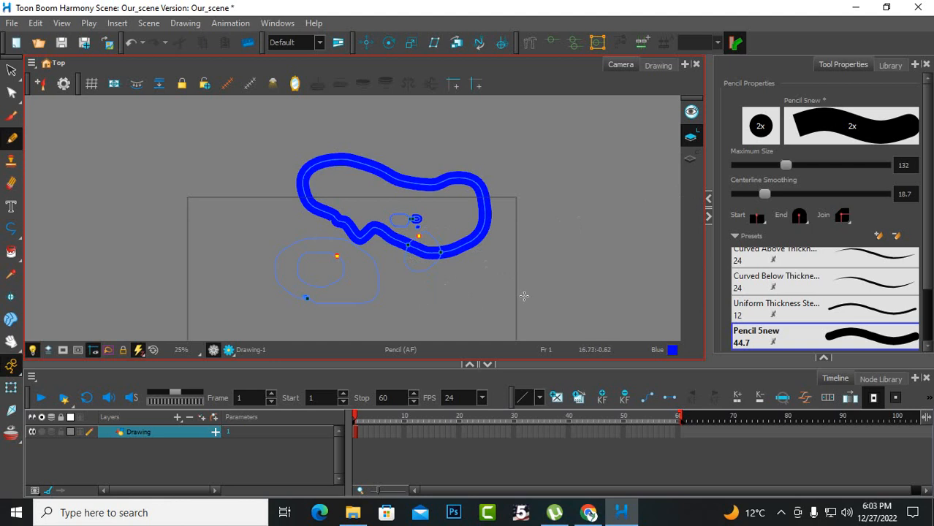
scroll(879, 296, "down", 2)
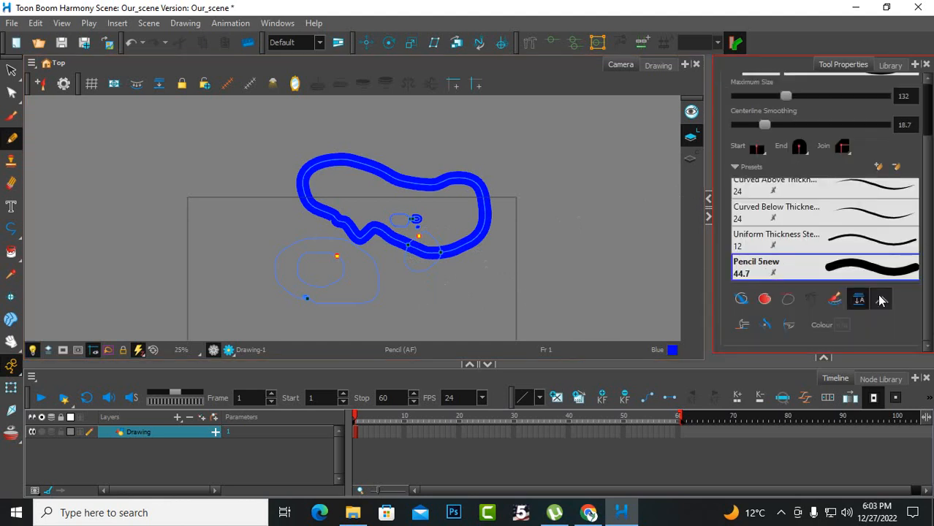
left_click(729, 302)
scroll(760, 256, "up", 5)
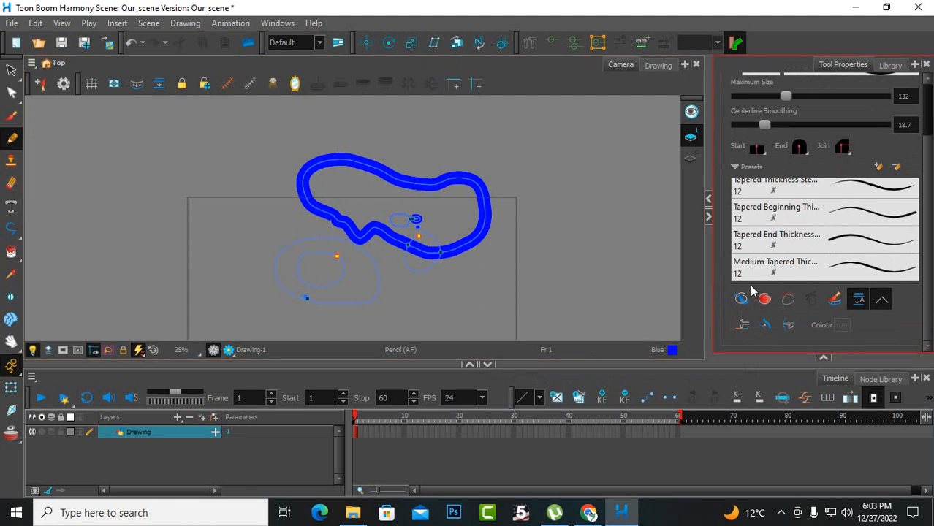
Enable Auto Fill for the pencil and draw a large freehand closed loop outside the camera frame's upper-right corner
left_click(764, 300)
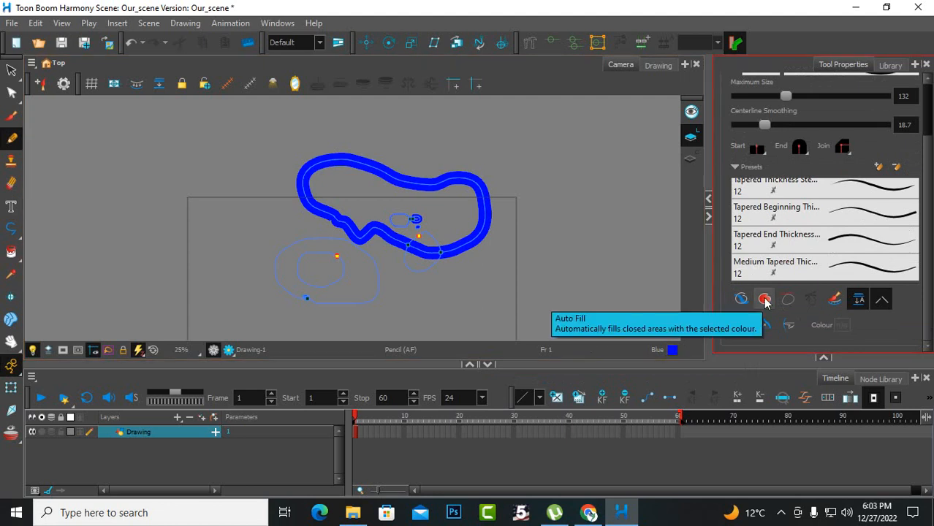
left_click(765, 301)
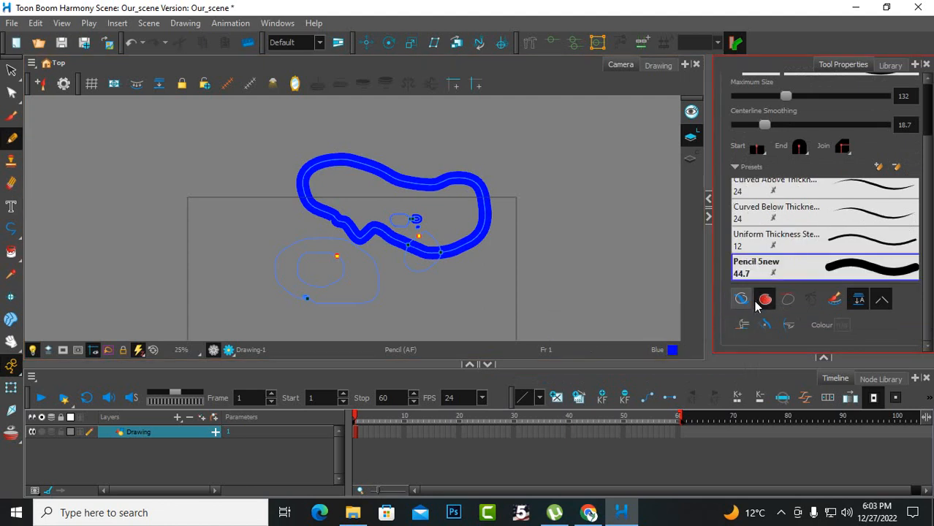
mouse_move(618, 246)
left_mouse_down()
mouse_move(533, 207)
mouse_move(531, 125)
mouse_move(621, 122)
mouse_move(629, 159)
mouse_move(616, 246)
left_mouse_up()
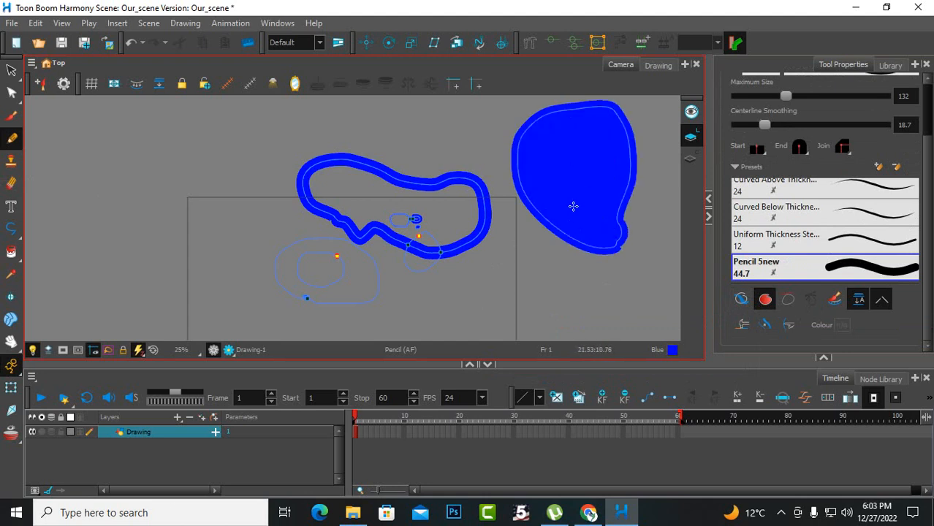
Switch from Auto Fill to Auto Close Gap and draw two open loops, one left of the camera frame and one over its upper-left corner
left_click(792, 301)
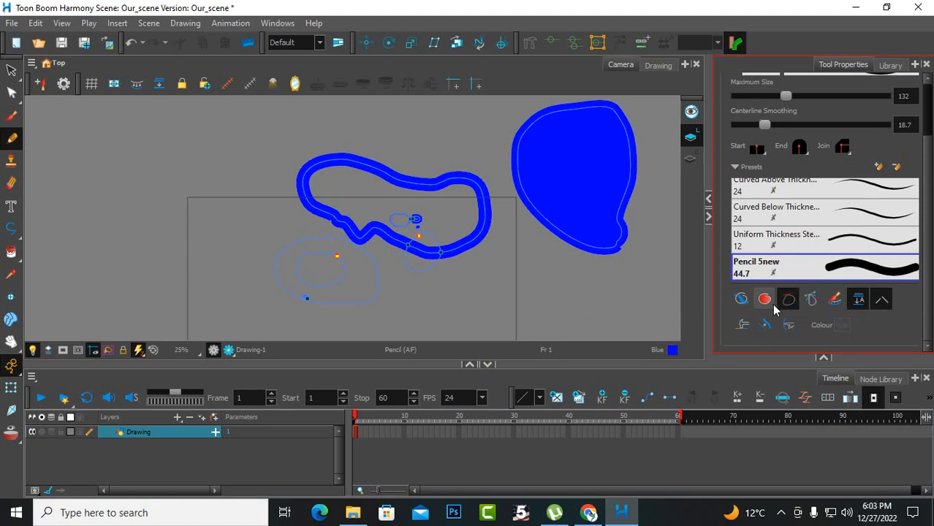
scroll(298, 197, "down", 3)
mouse_move(163, 141)
left_mouse_down()
mouse_move(259, 252)
mouse_move(67, 152)
left_mouse_up()
scroll(152, 167, "up", 4)
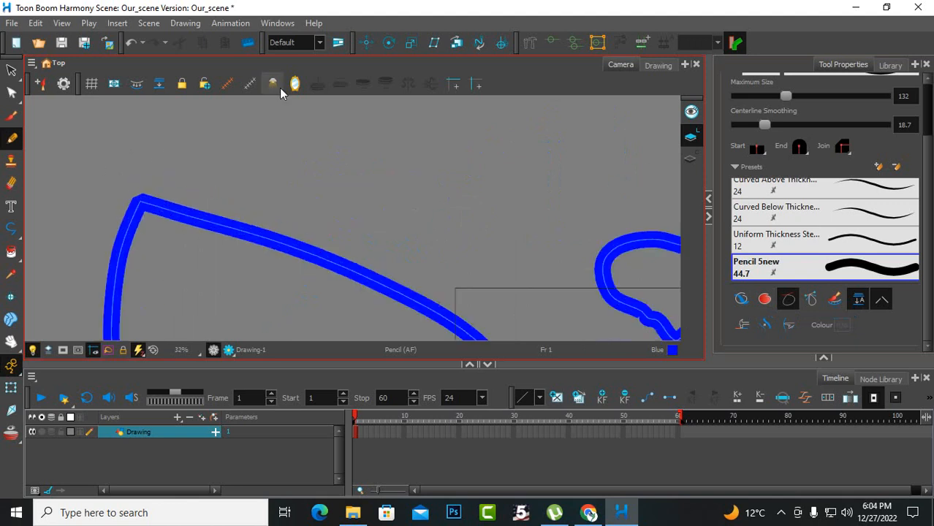
scroll(300, 174, "down", 3)
mouse_move(481, 114)
left_mouse_down()
mouse_move(396, 216)
mouse_move(453, 145)
mouse_move(330, 95)
left_mouse_up()
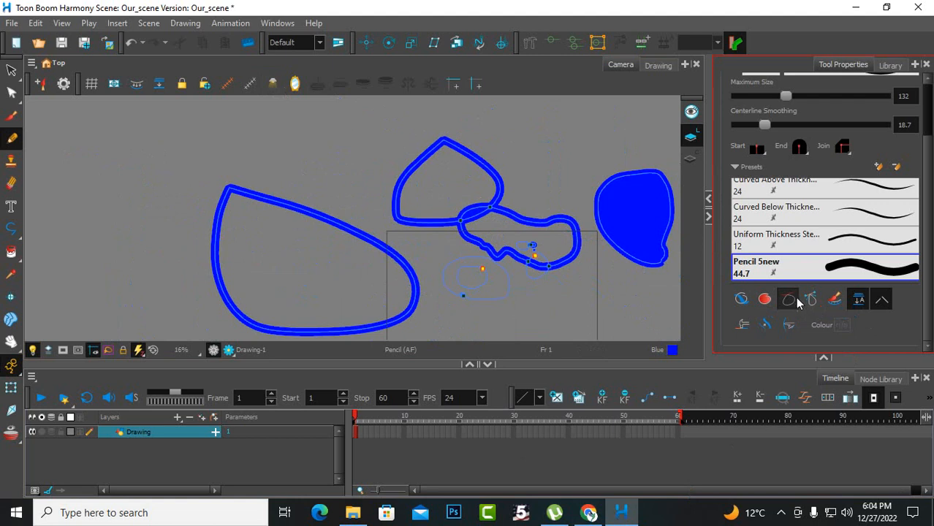
Turn off Auto Close Gap and draw a very large stroke that crosses itself well to the right of the camera frame
scroll(361, 230, "down", 3)
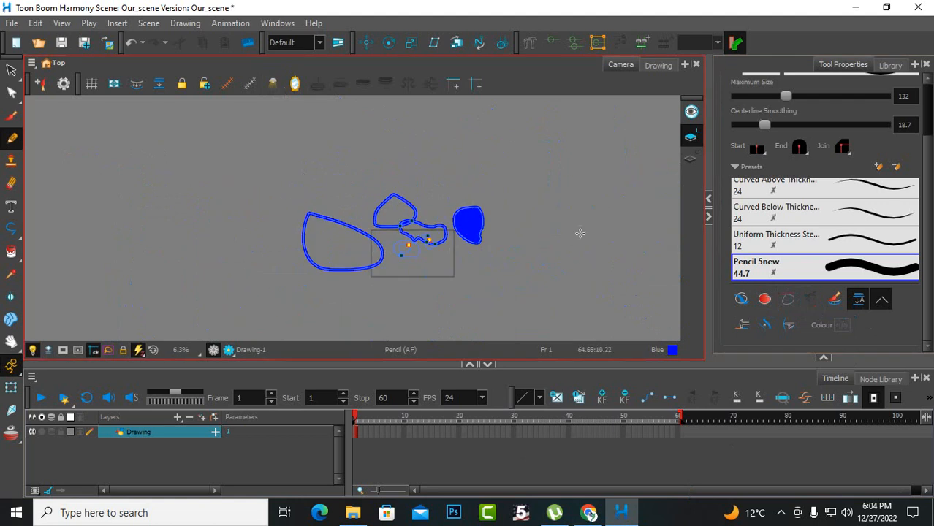
mouse_move(580, 234)
left_mouse_down()
mouse_move(564, 316)
mouse_move(520, 188)
left_mouse_up()
scroll(598, 277, "up", 3)
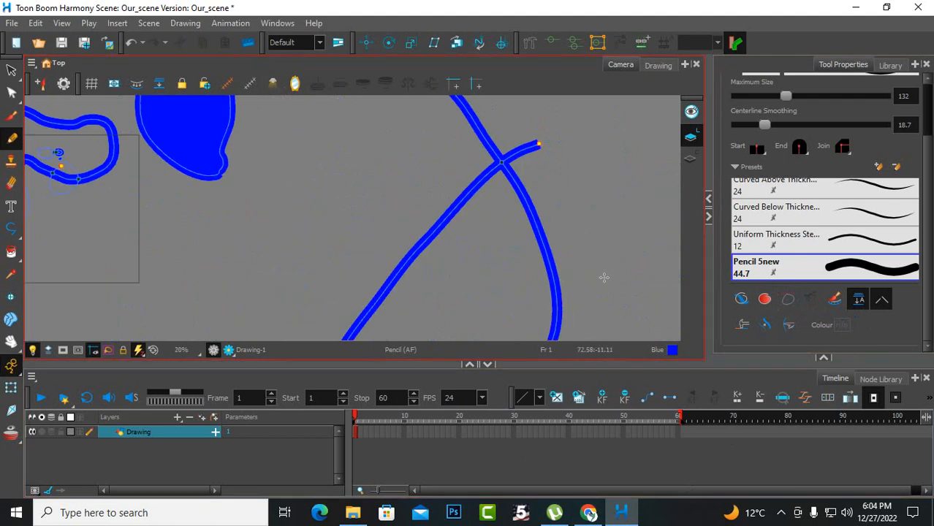
scroll(445, 234, "down", 3)
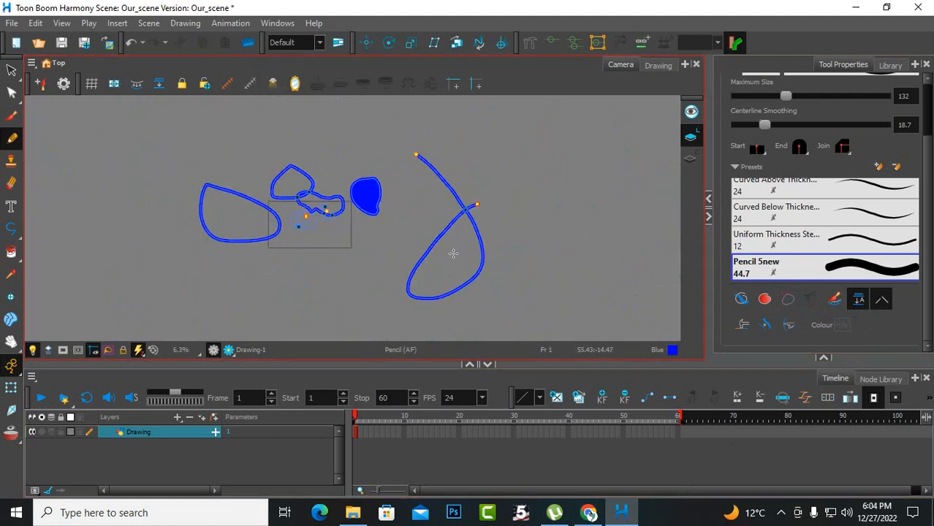
Fill the enclosed area of the self-crossing stroke with blue using the Paint tool and inspect the fill around the crossing
left_click(10, 254)
left_click(456, 265)
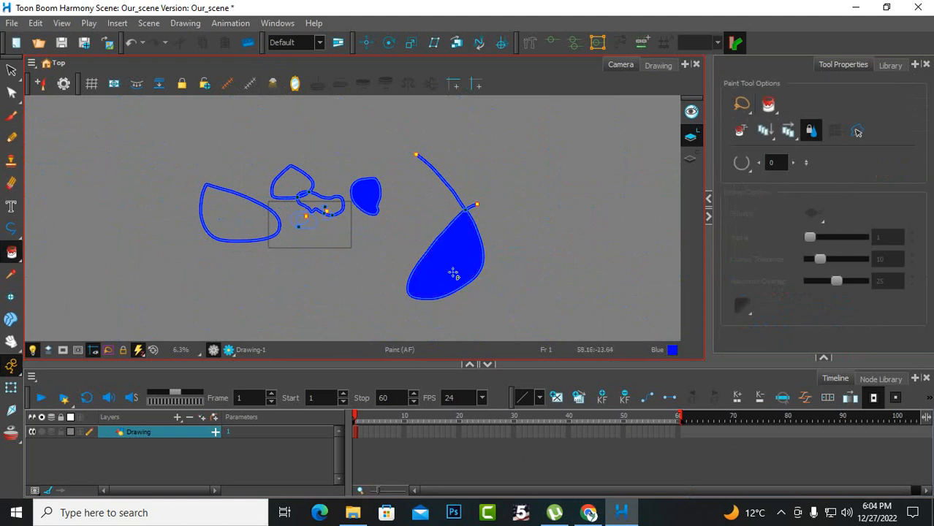
scroll(438, 257, "up", 2)
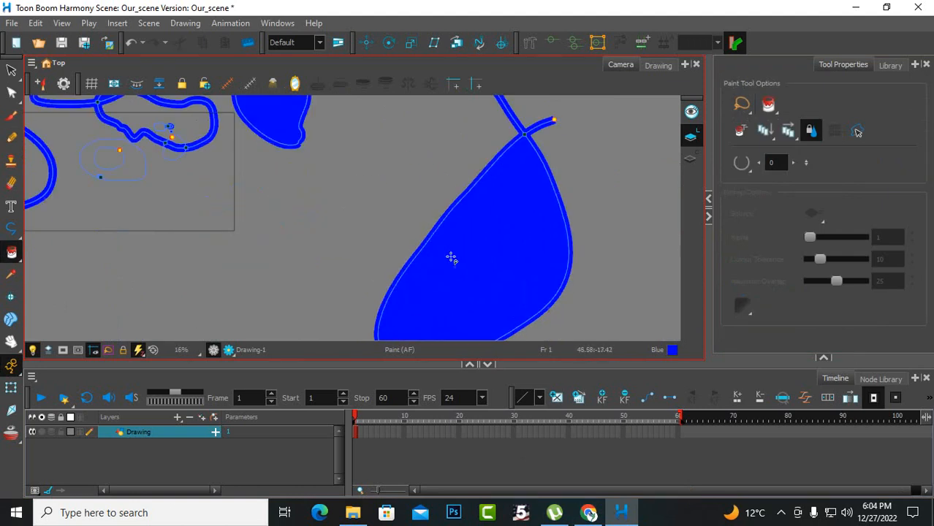
scroll(519, 125, "up", 2)
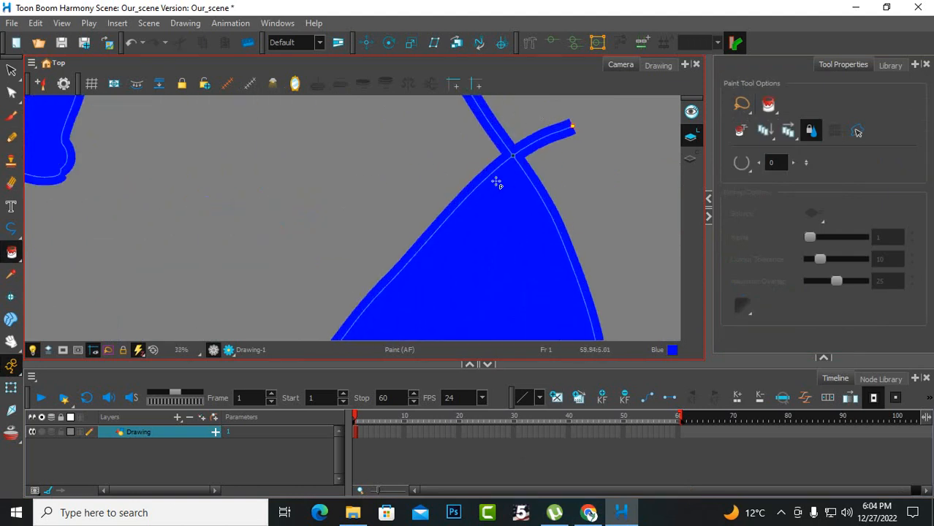
scroll(513, 156, "down", 3)
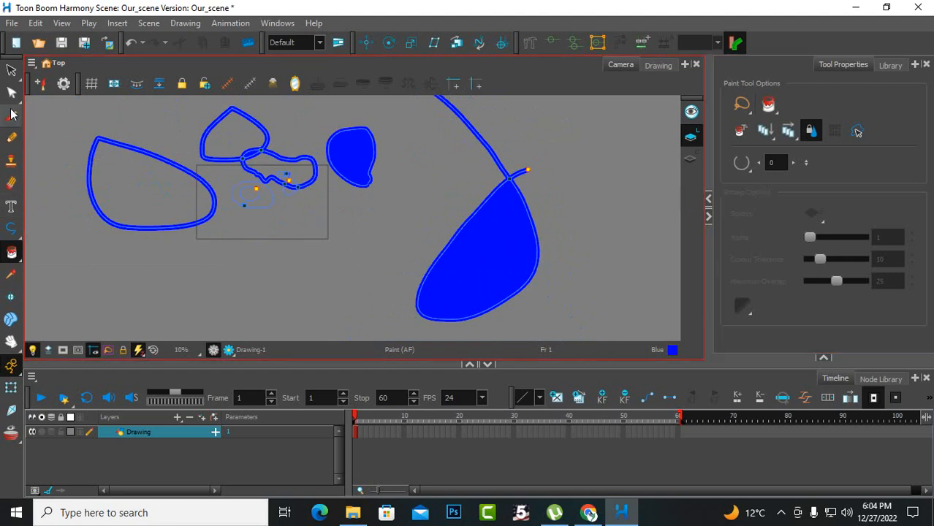
Select all the artwork on the drawing with the Select tool and delete it
left_click(12, 70)
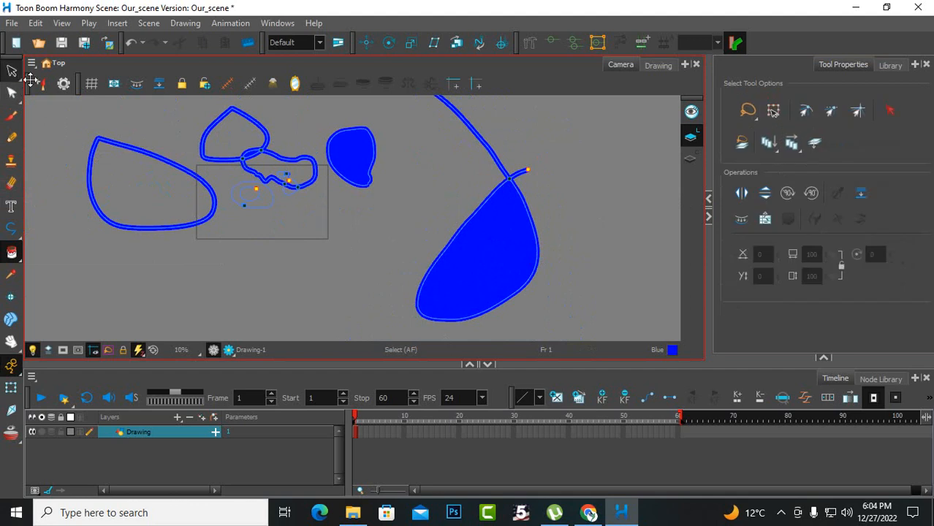
scroll(381, 237, "down", 1)
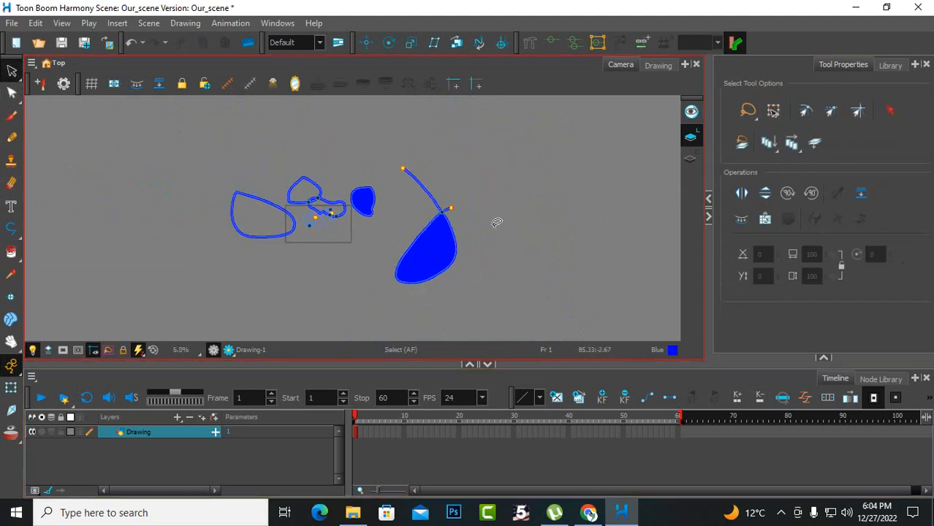
key("ctrl+a")
key("Delete")
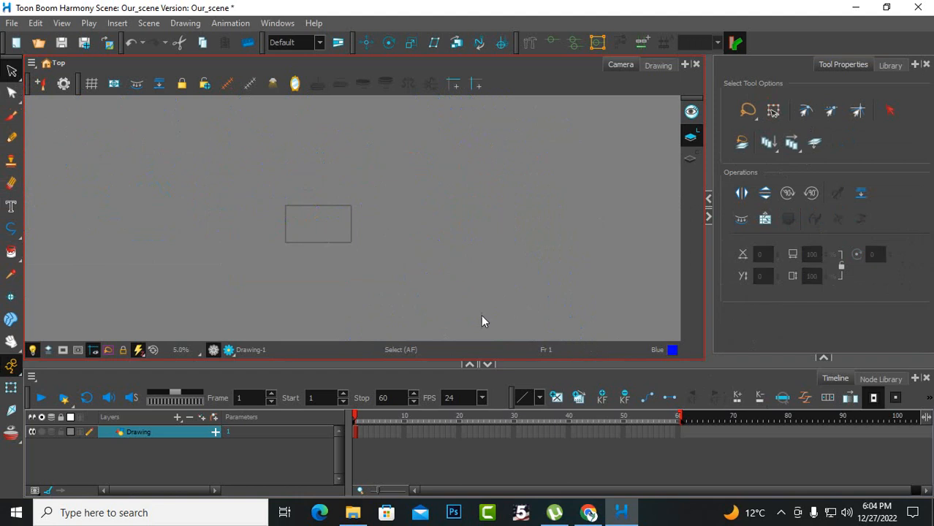